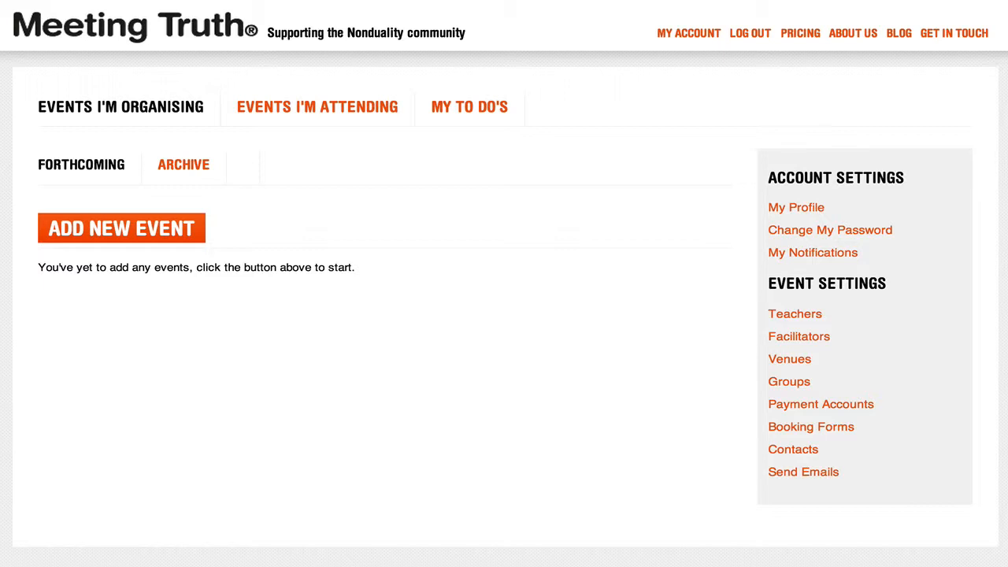
Create a new booking form and add a radio-button question to it
{"action": "left_click", "coordinate": [799, 432]}
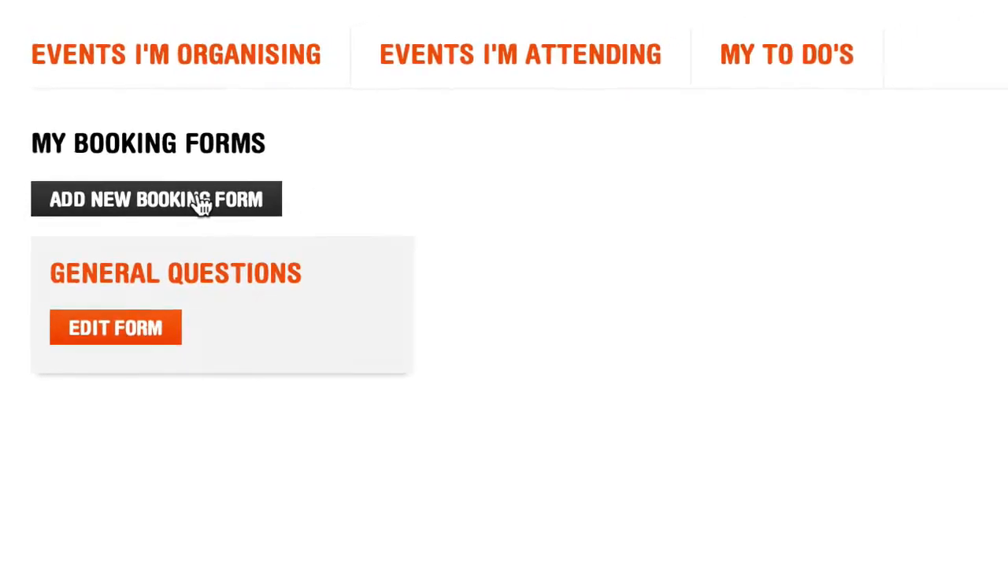
{"action": "left_click", "coordinate": [223, 208]}
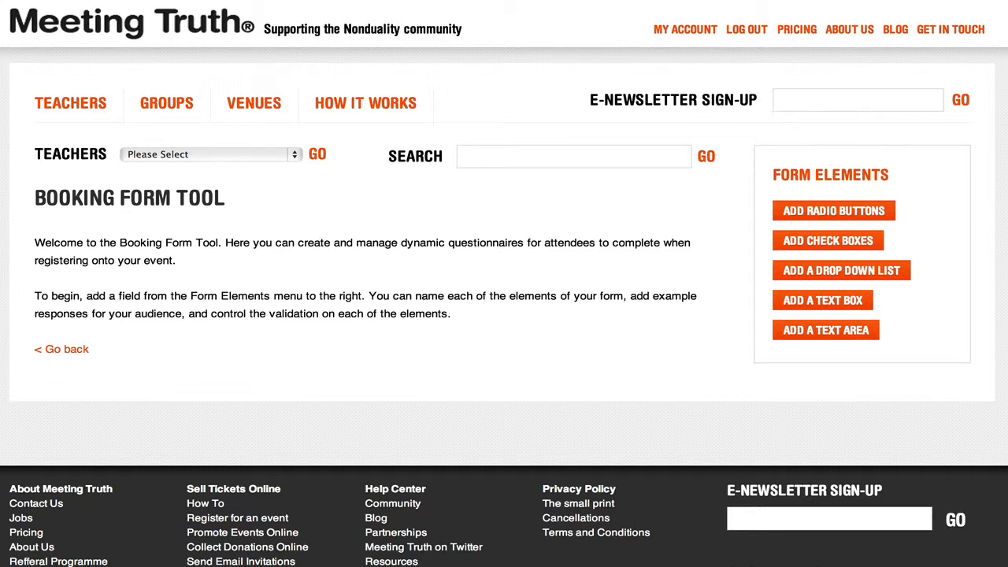
{"action": "left_click", "coordinate": [844, 216]}
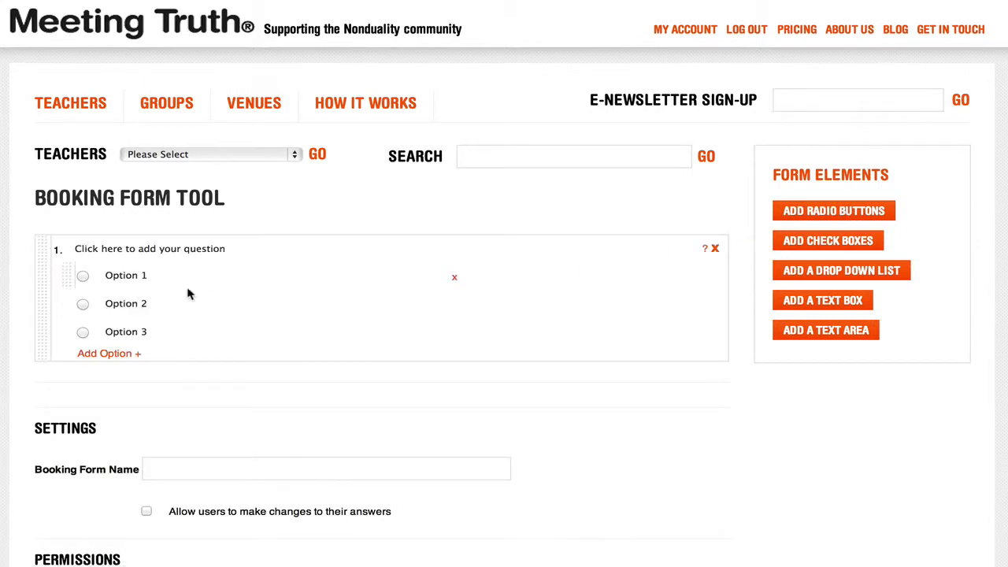
Set the radio question to "So you have any dietary requirements?" with only the answers Yes and No, removing the third option
{"action": "left_click", "coordinate": [102, 249]}
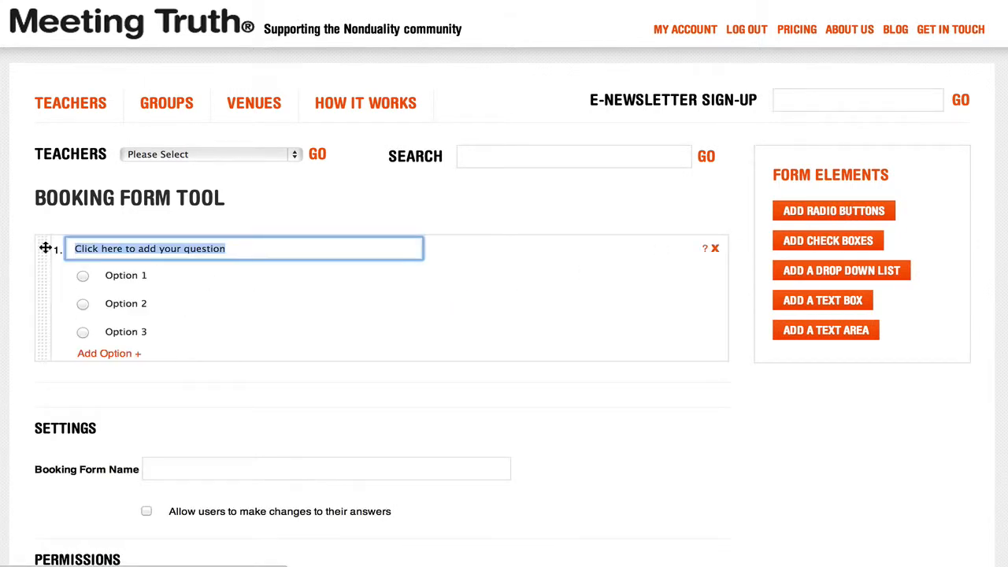
{"action": "type", "text": "So you have any dietary requirements?"}
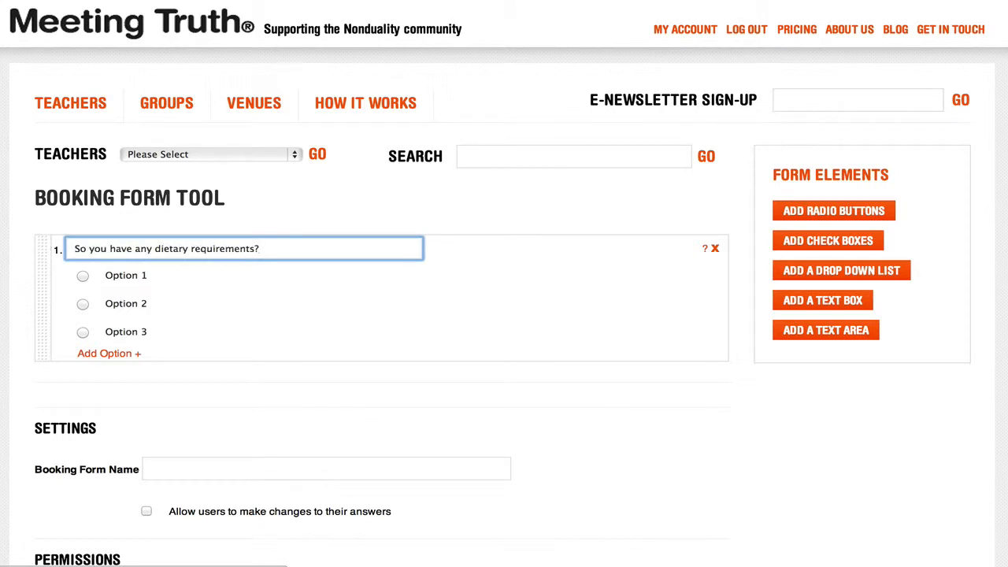
{"action": "key", "text": "Tab"}
{"action": "type", "text": "Yes"}
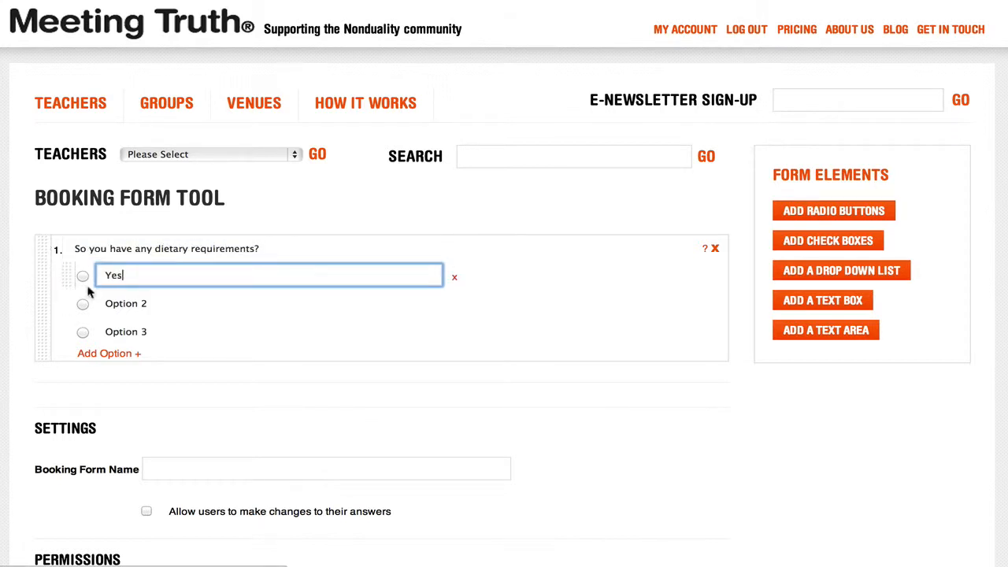
{"action": "key", "text": "Tab"}
{"action": "type", "text": "No"}
{"action": "left_click", "coordinate": [189, 387]}
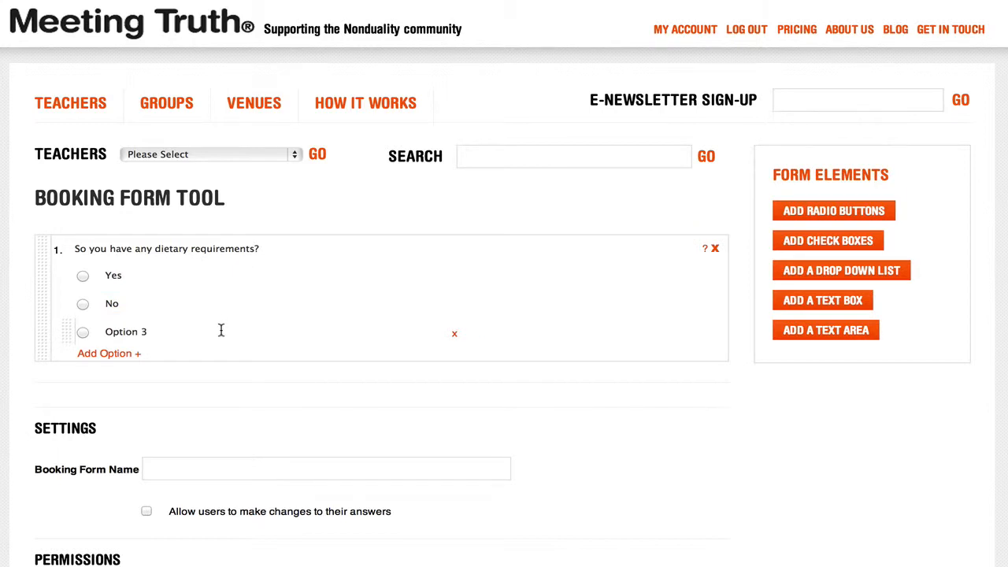
{"action": "left_click", "coordinate": [455, 336]}
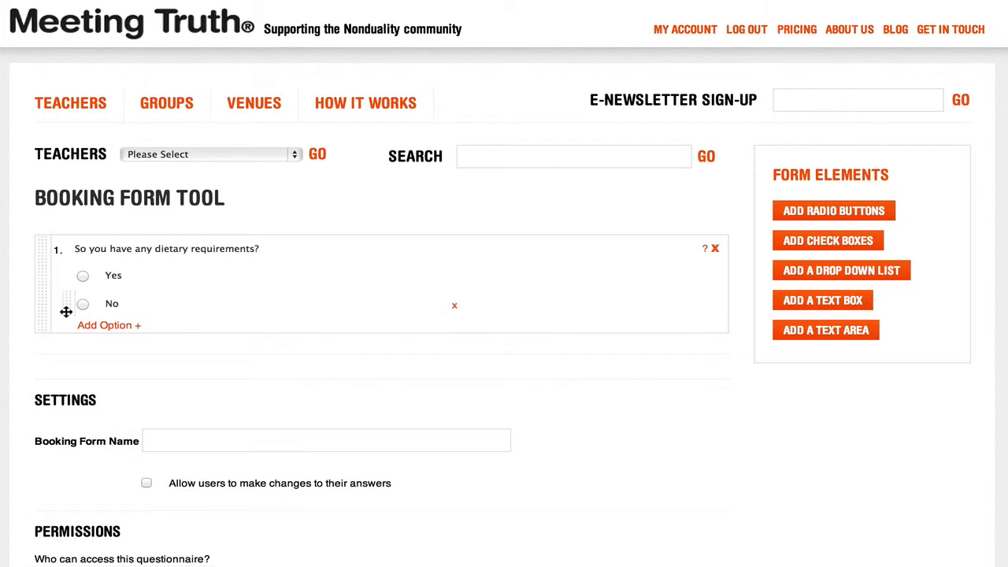
Move the No answer above Yes in the dietary question and select it as the default
{"action": "left_click_drag", "start_coordinate": [63, 310], "coordinate": [59, 271]}
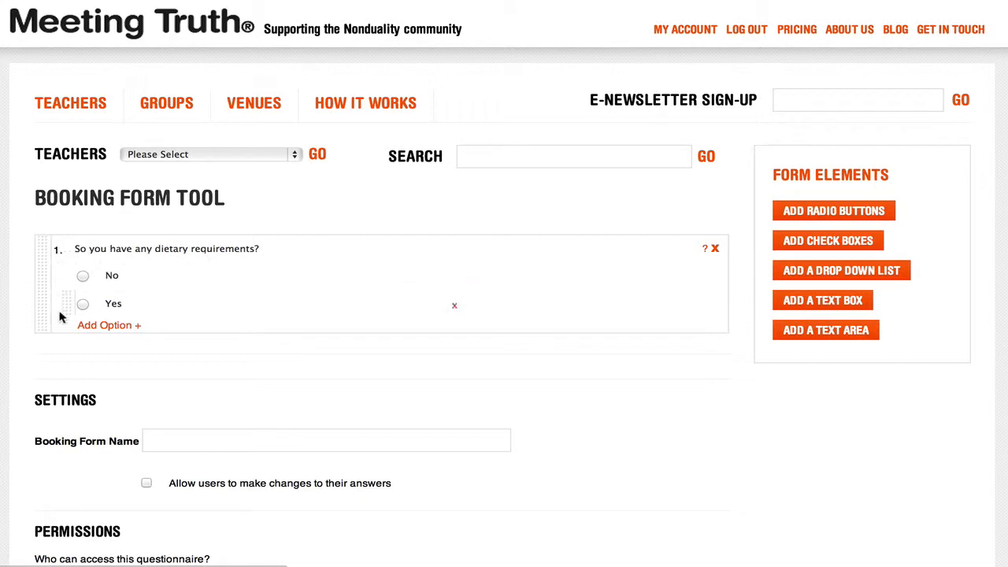
{"action": "left_click", "coordinate": [83, 275]}
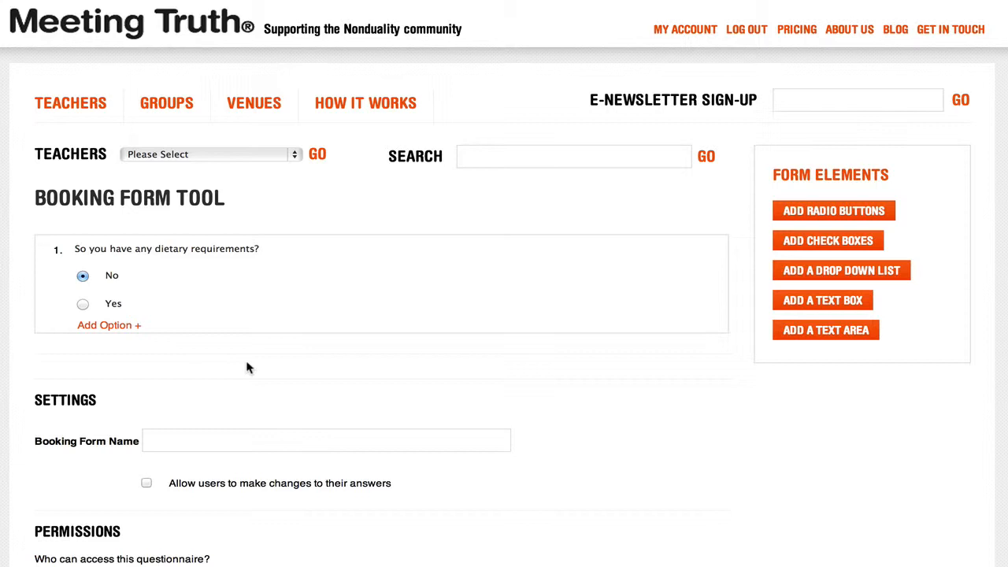
Add a check-box question "If so, what are your dietary requirements" with options Vegan, Vegetarian, No wheat and No gluten
{"action": "left_click", "coordinate": [819, 248]}
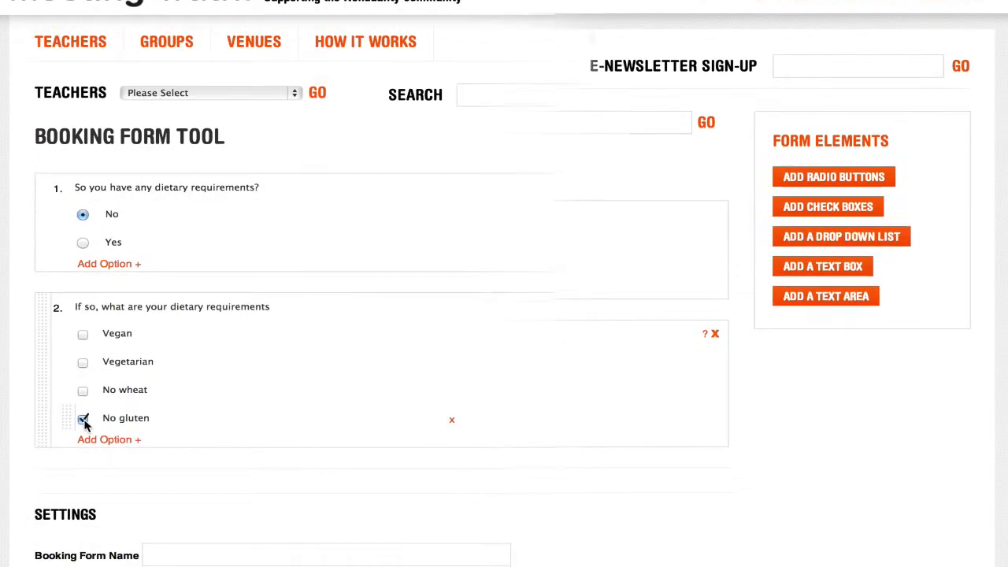
{"action": "left_click", "coordinate": [83, 420]}
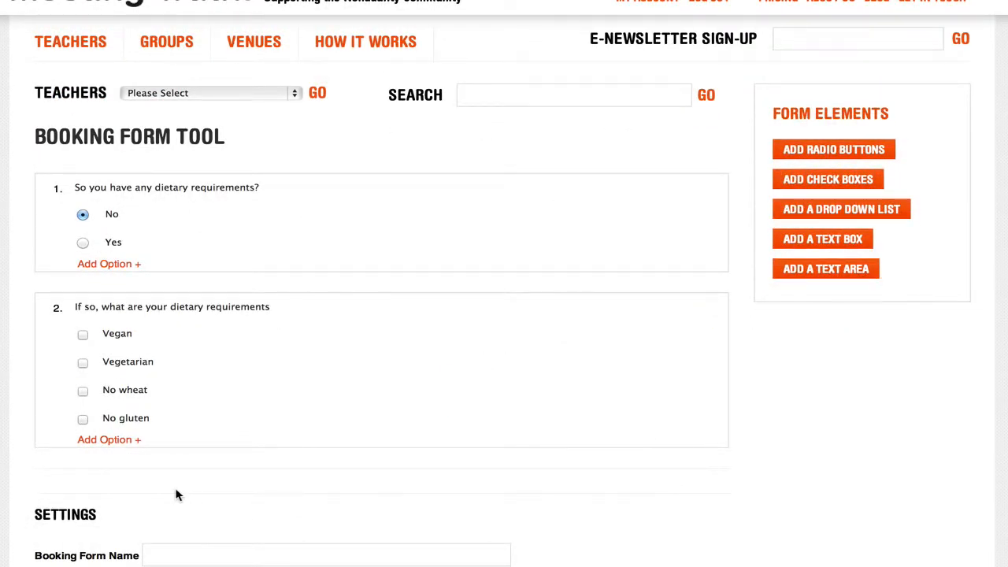
Test multiple selection by ticking all four dietary options, and clear them again
{"action": "left_click", "coordinate": [82, 334]}
{"action": "left_click", "coordinate": [83, 362]}
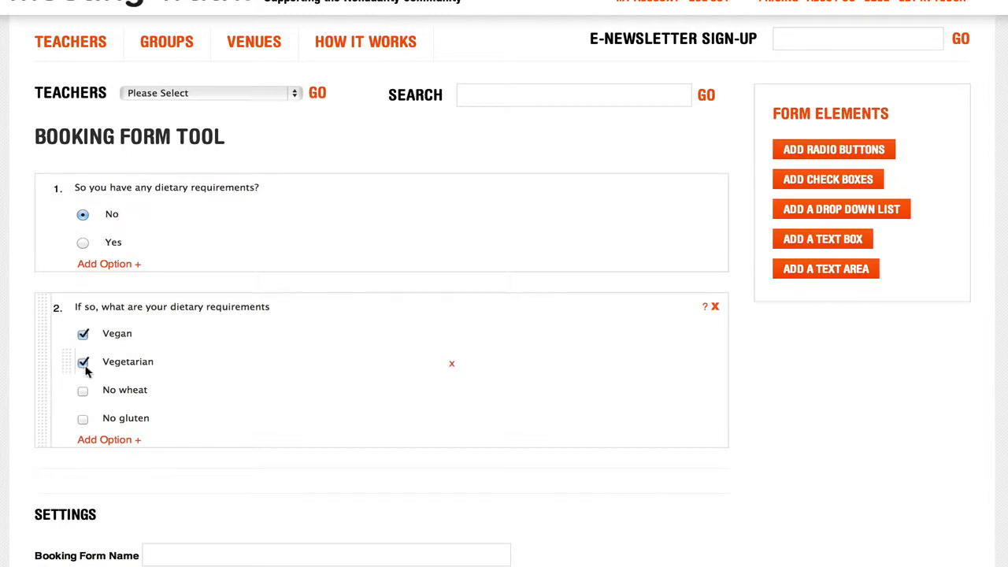
{"action": "left_click", "coordinate": [83, 390]}
{"action": "left_click", "coordinate": [83, 419]}
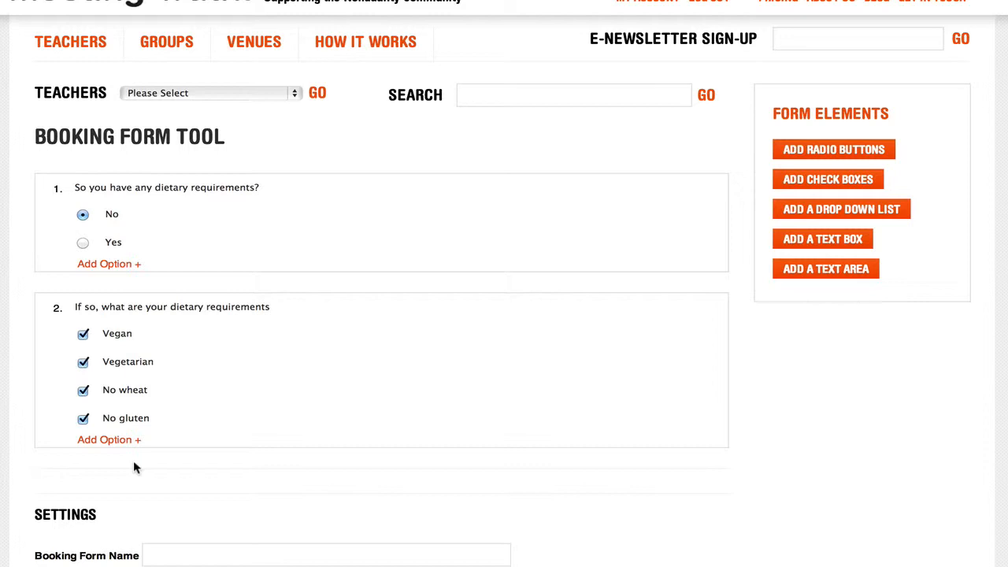
{"action": "left_click", "coordinate": [82, 334]}
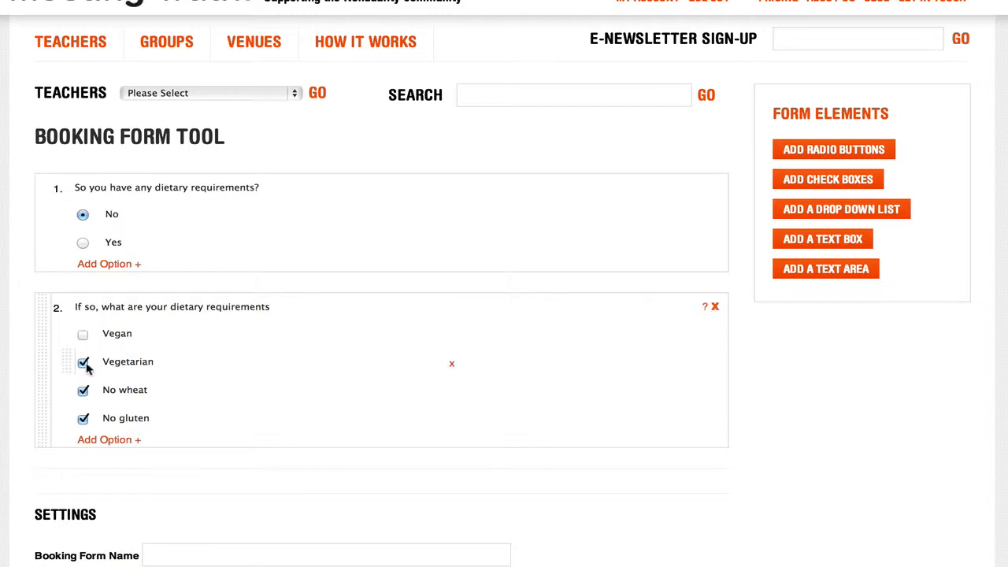
{"action": "left_click", "coordinate": [83, 362]}
{"action": "left_click", "coordinate": [82, 391]}
{"action": "left_click", "coordinate": [83, 419]}
Add a text-box question below the two dietary questions
{"action": "scroll", "coordinate": [829, 412], "scroll_direction": "up", "scroll_amount": 1}
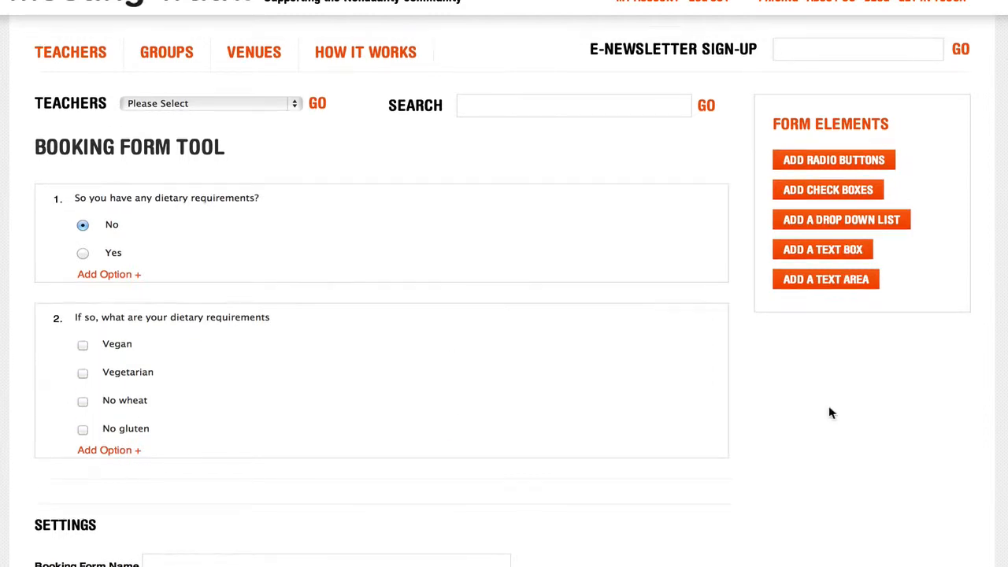
{"action": "left_click", "coordinate": [838, 252]}
{"action": "scroll", "coordinate": [711, 410], "scroll_direction": "down", "scroll_amount": 3}
{"action": "left_click", "coordinate": [245, 292]}
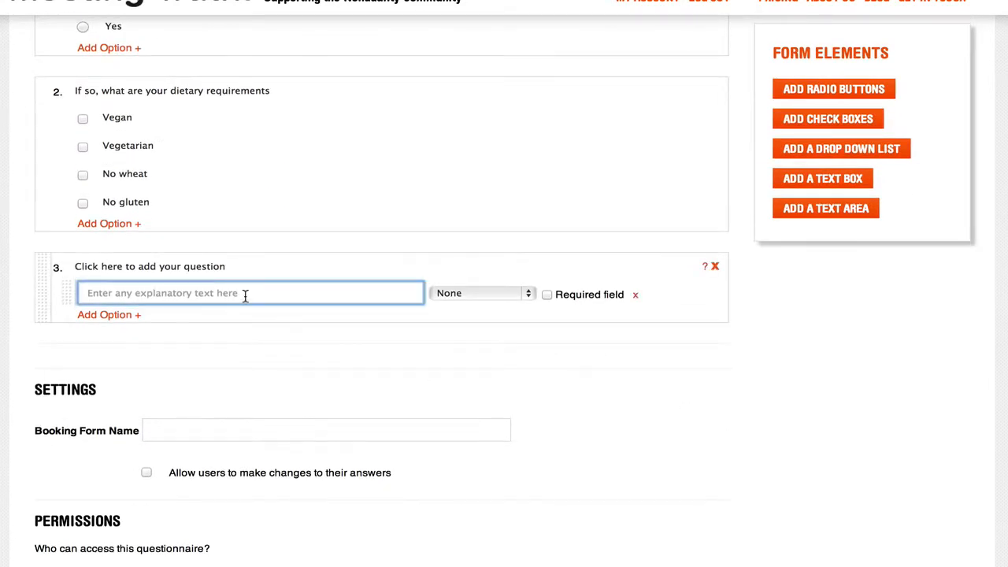
{"action": "type", "text": "Placeholder tex"}
{"action": "key", "text": "BackSpace"}
{"action": "key", "text": "BackSpace"}
{"action": "key", "text": "BackSpace"}
{"action": "key", "text": "BackSpace"}
{"action": "key", "text": "BackSpace"}
{"action": "key", "text": "BackSpace"}
{"action": "key", "text": "BackSpace"}
{"action": "key", "text": "BackSpace"}
{"action": "key", "text": "BackSpace"}
{"action": "key", "text": "BackSpace"}
{"action": "key", "text": "BackSpace"}
{"action": "key", "text": "BackSpace"}
{"action": "key", "text": "BackSpace"}
{"action": "key", "text": "BackSpace"}
{"action": "key", "text": "BackSpace"}
Set the text-box question to "Where are you travelling from for this retreat?"
{"action": "left_click_drag", "start_coordinate": [235, 269], "coordinate": [75, 268]}
{"action": "type", "text": "Where are you travelling f"}
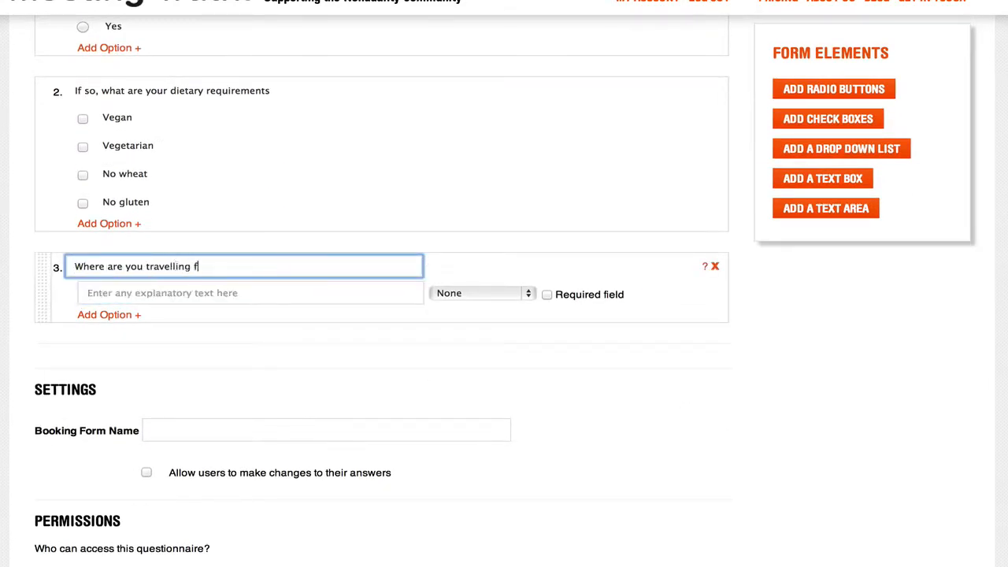
{"action": "type", "text": "rom for this retreat?"}
{"action": "left_click", "coordinate": [220, 339]}
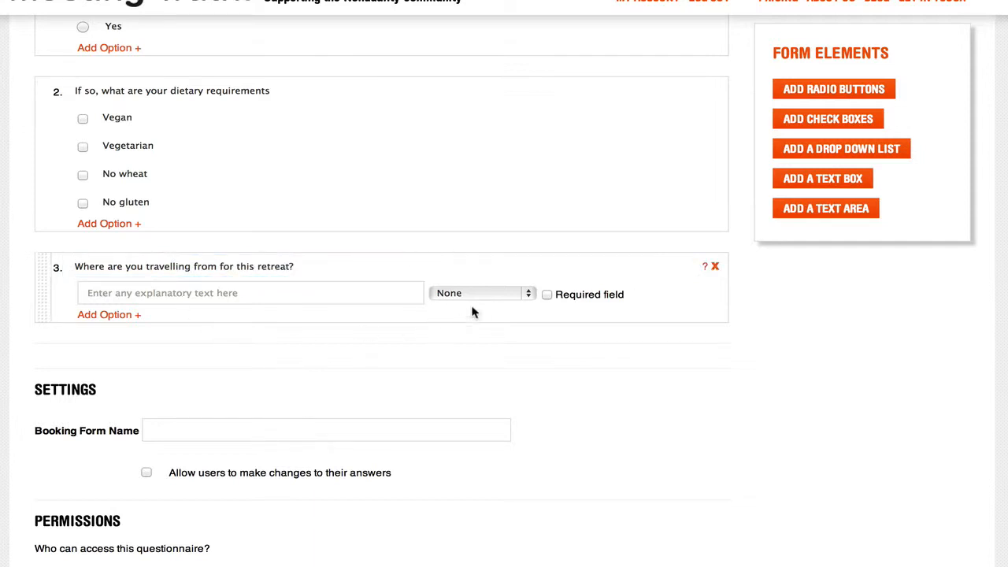
Examine the validation types available for the travel question's answer, keeping None
{"action": "left_click", "coordinate": [529, 294]}
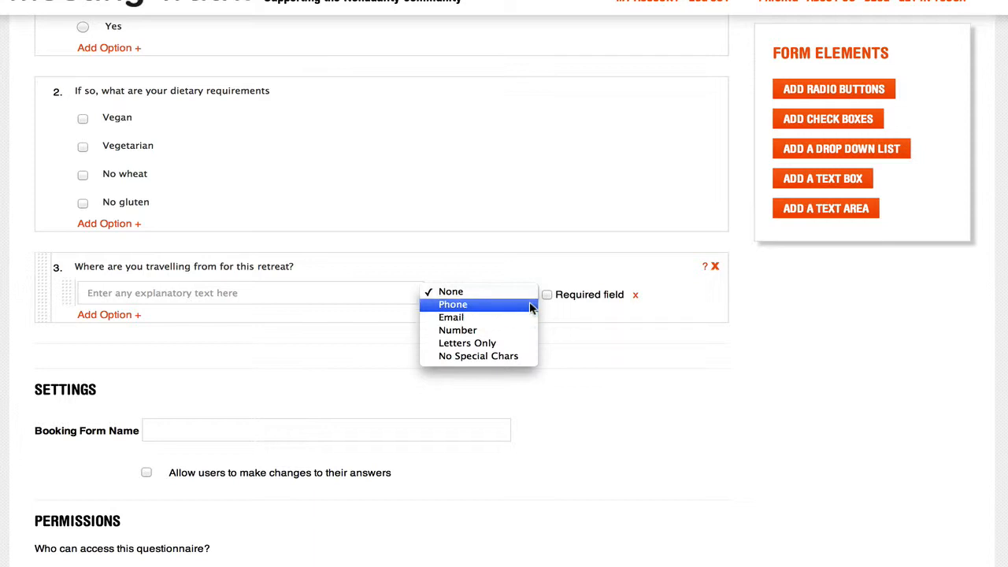
{"action": "left_click", "coordinate": [590, 346]}
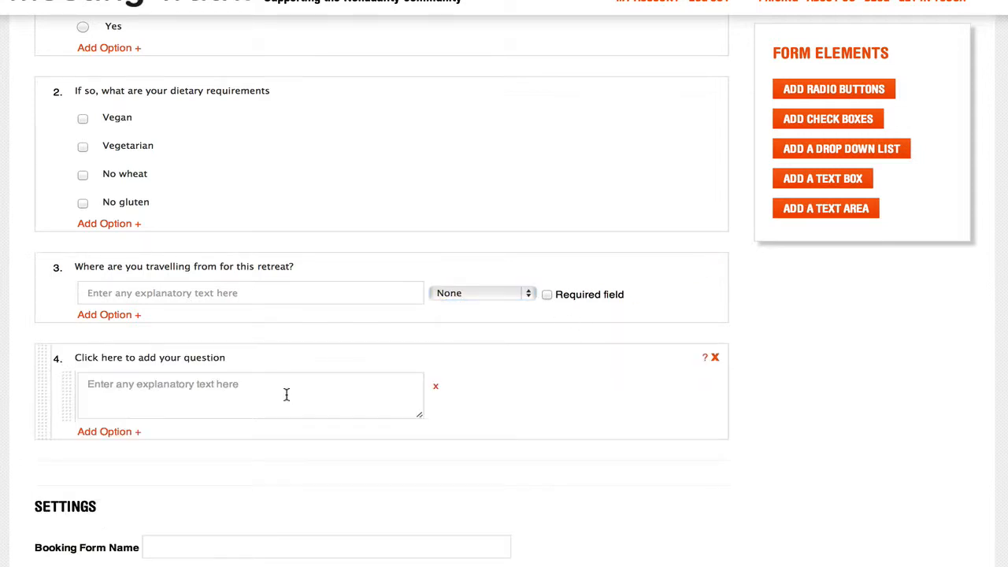
Add a text-area question as question 4 and enlarge its answer box vertically
{"action": "left_click", "coordinate": [286, 392]}
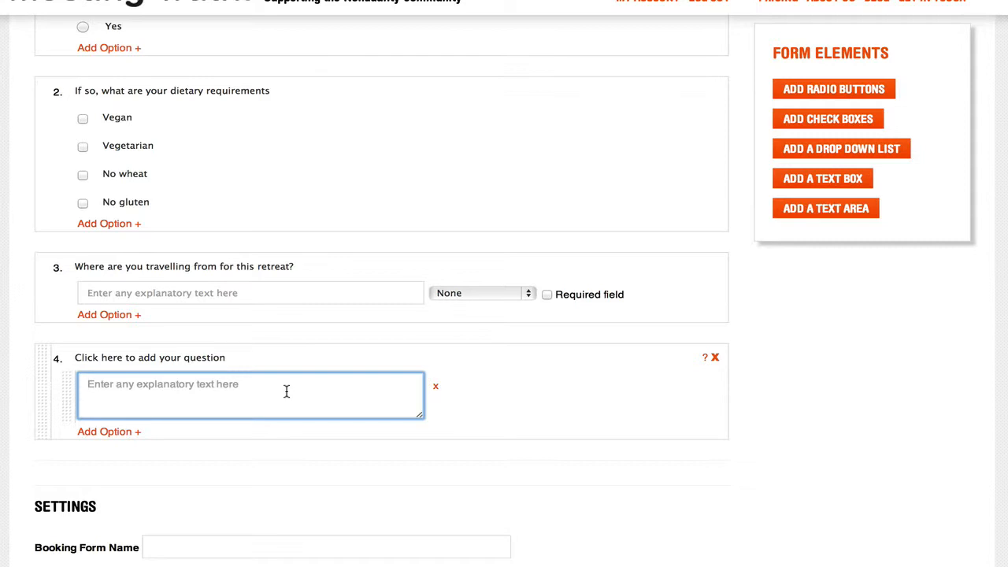
{"action": "left_click_drag", "start_coordinate": [420, 415], "coordinate": [419, 472]}
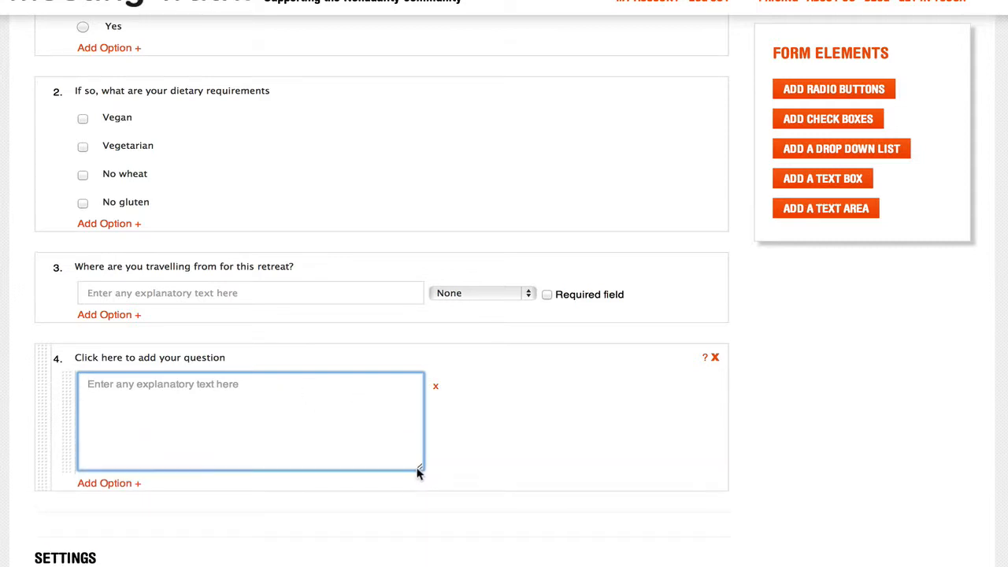
Add a drop-down list question as question 5 with the options Red, Green and Blue
{"action": "left_click", "coordinate": [848, 154]}
{"action": "scroll", "coordinate": [709, 385], "scroll_direction": "down", "scroll_amount": 5}
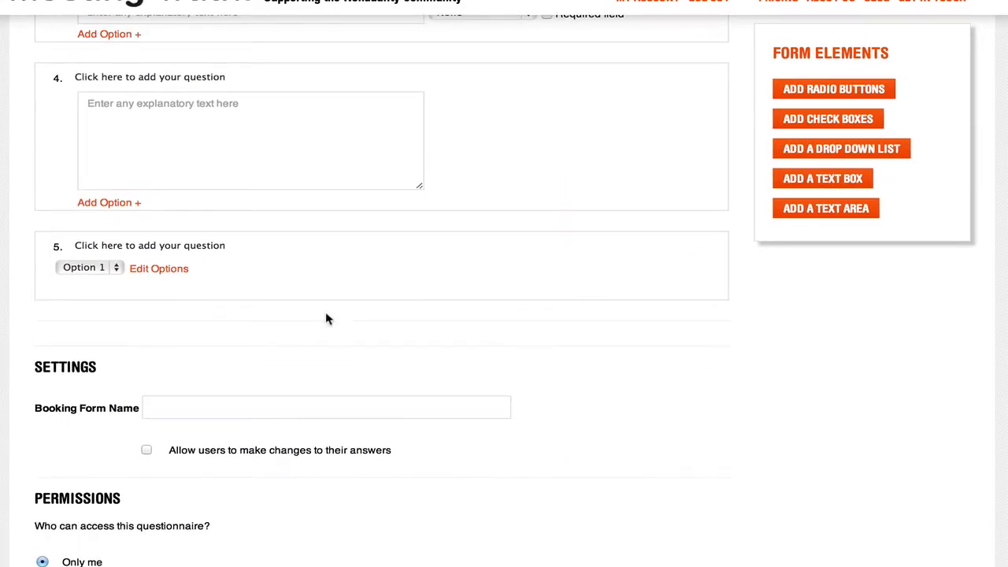
{"action": "left_click", "coordinate": [167, 274]}
{"action": "left_click", "coordinate": [443, 247]}
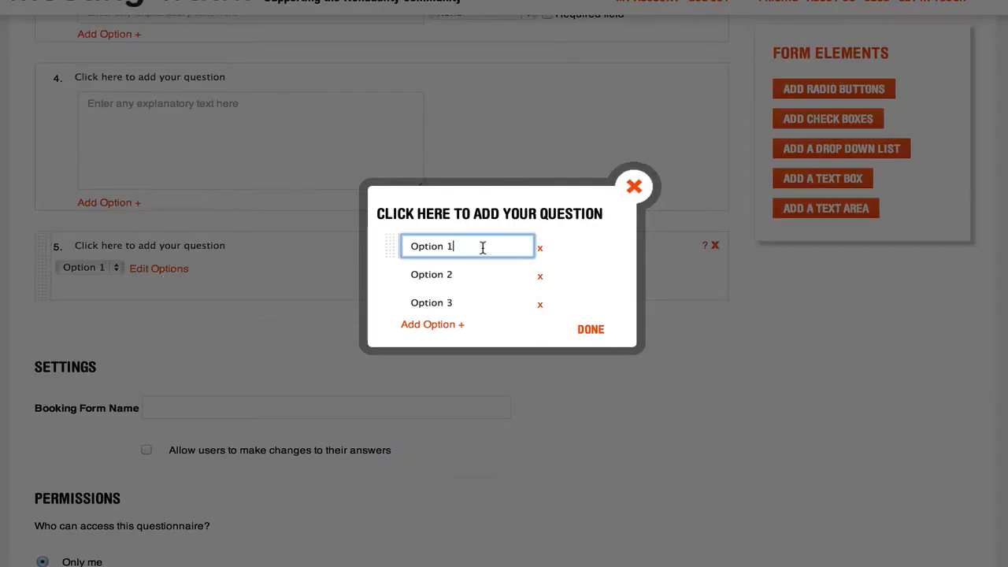
{"action": "left_click_drag", "start_coordinate": [481, 245], "coordinate": [391, 247]}
{"action": "type", "text": "Red"}
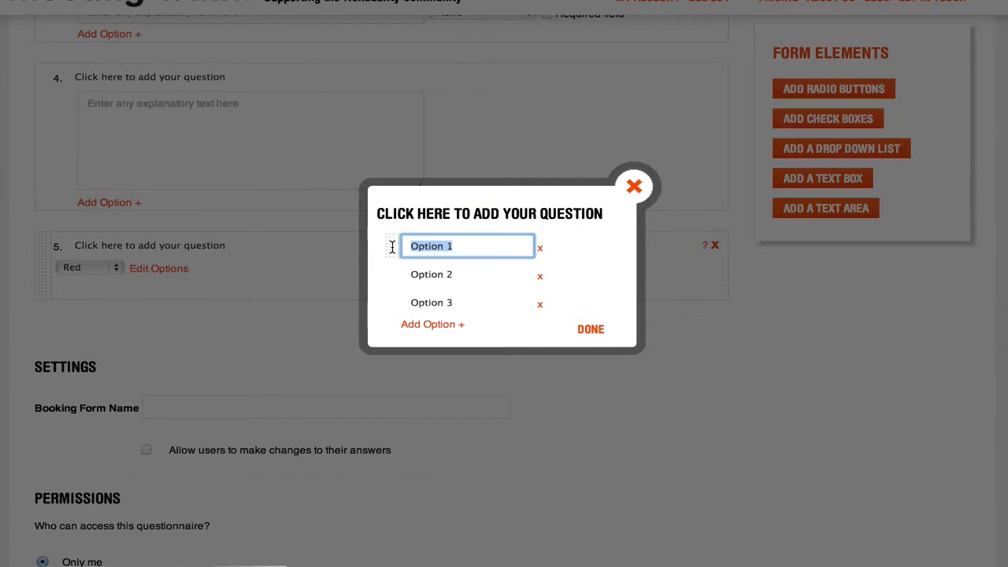
{"action": "key", "text": "Tab"}
{"action": "type", "text": "Green"}
{"action": "key", "text": "Tab"}
{"action": "type", "text": "Blue"}
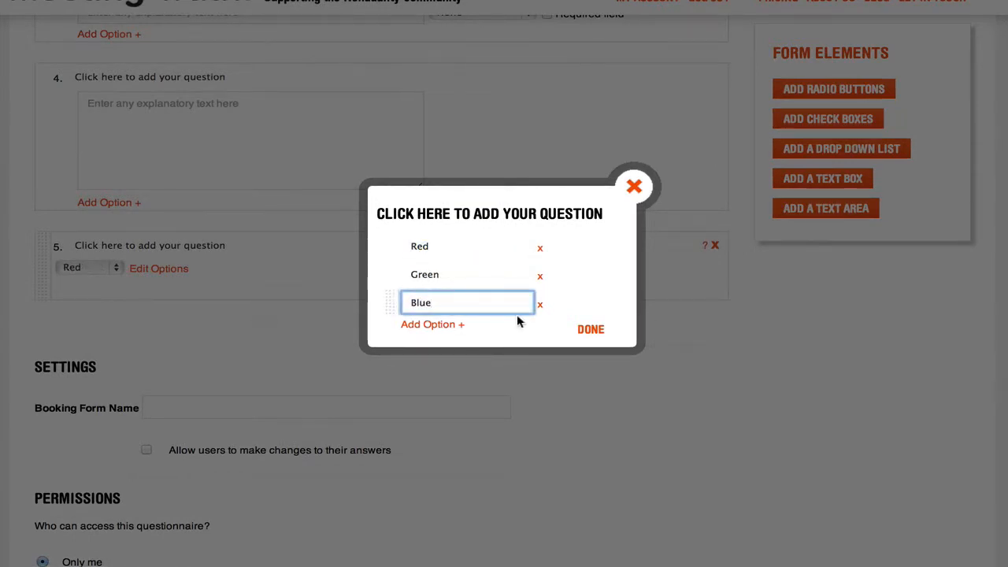
{"action": "left_click", "coordinate": [591, 330]}
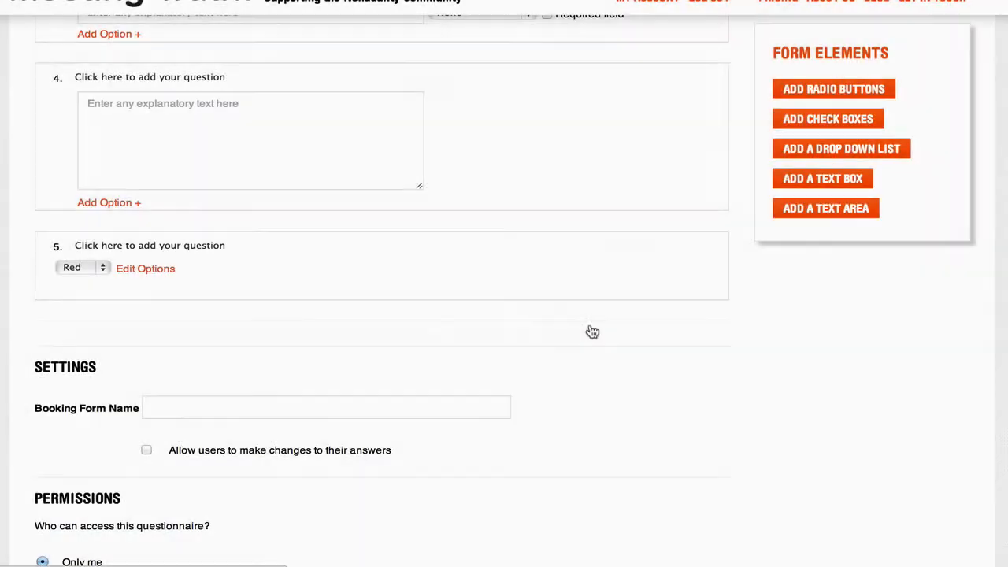
Check the choices offered by the new drop-down list
{"action": "left_click", "coordinate": [100, 268]}
{"action": "left_click", "coordinate": [105, 270]}
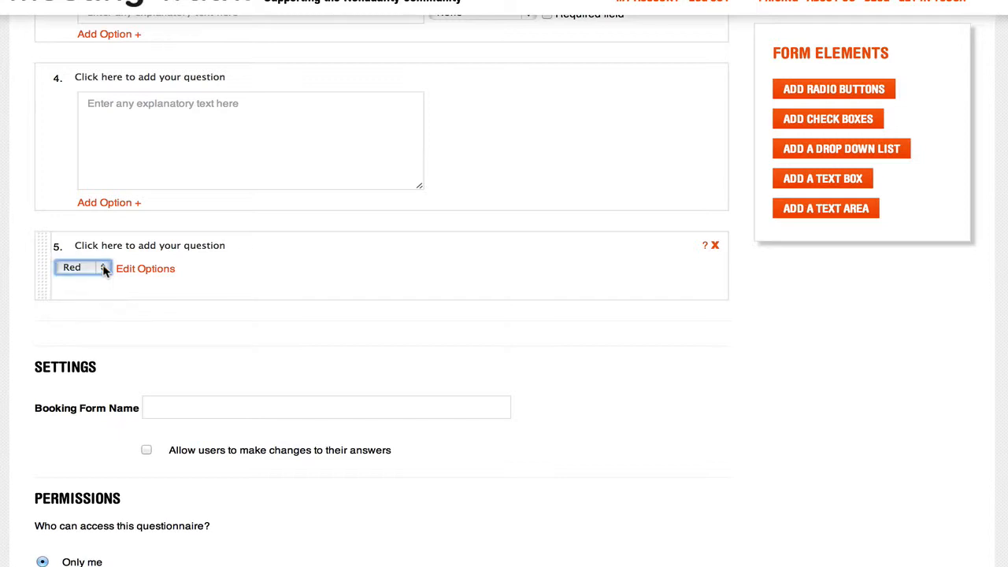
{"action": "left_click", "coordinate": [157, 321]}
Move the drop-down list question above the text-area question
{"action": "scroll", "coordinate": [157, 323], "scroll_direction": "up", "scroll_amount": 2}
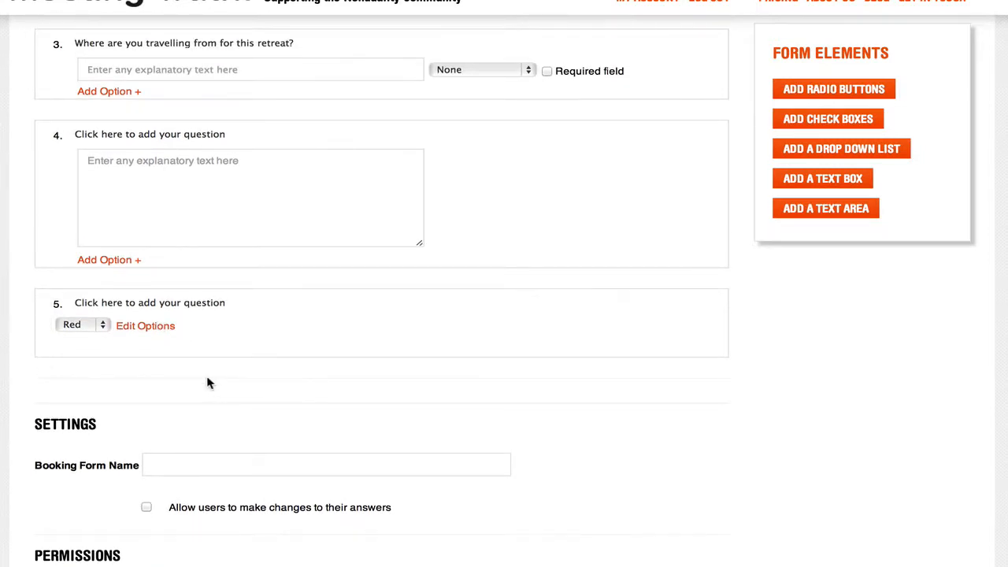
{"action": "left_click_drag", "start_coordinate": [35, 331], "coordinate": [46, 143]}
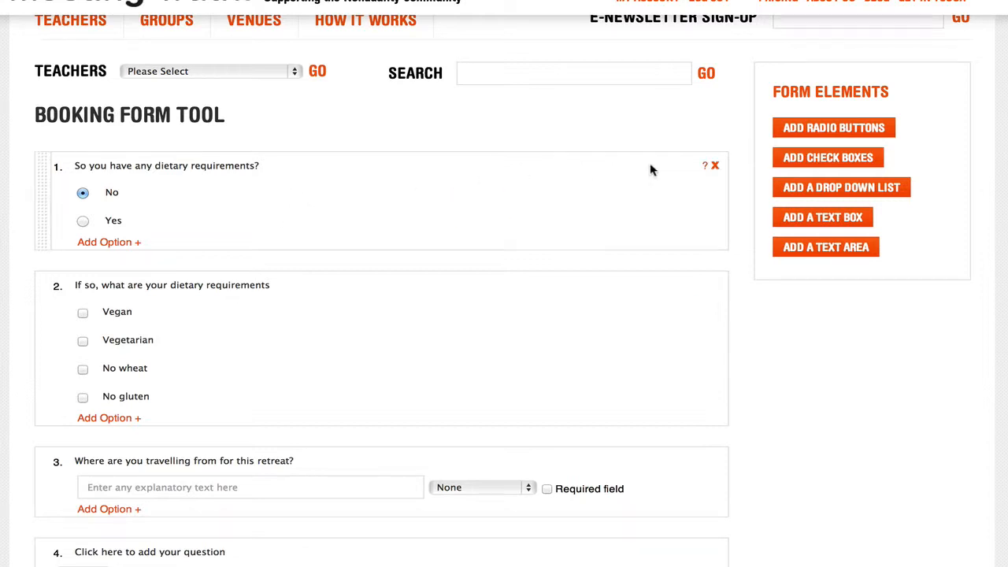
Add a logic rule to question 1: if the answer equals Yes, show "If so, what are your dietary requirements"
{"action": "left_click", "coordinate": [707, 168]}
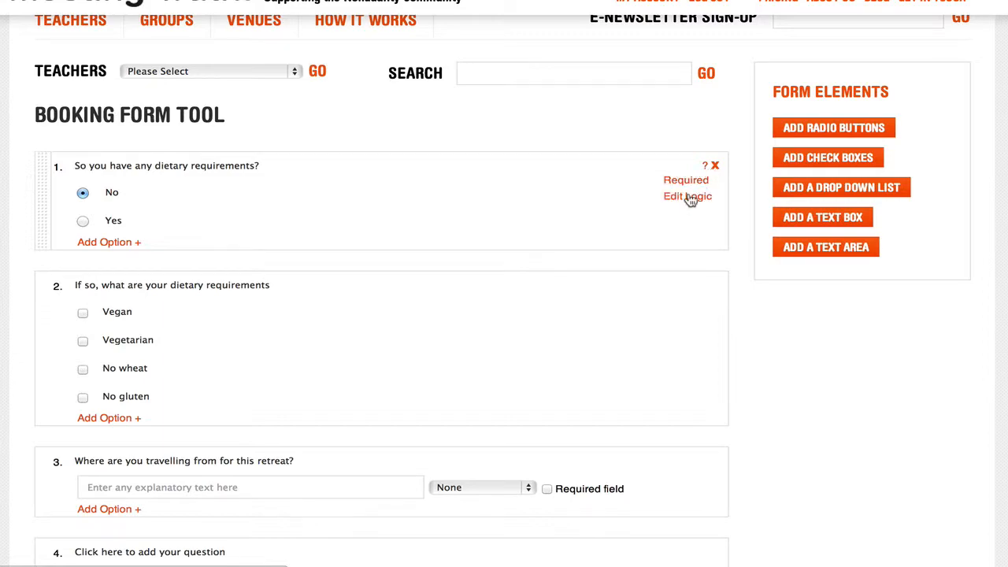
{"action": "left_click", "coordinate": [689, 198]}
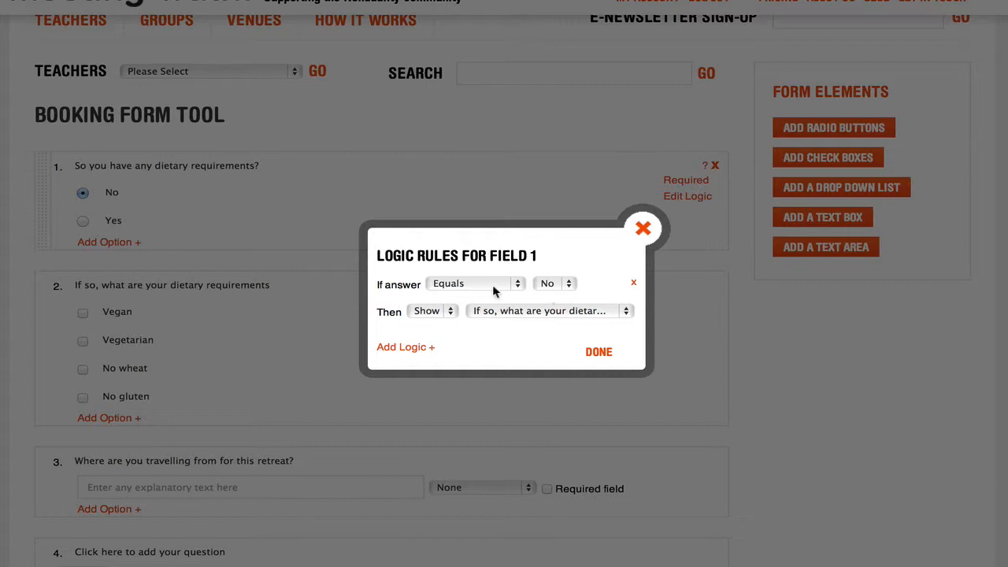
{"action": "left_click", "coordinate": [569, 283]}
{"action": "left_click", "coordinate": [554, 293]}
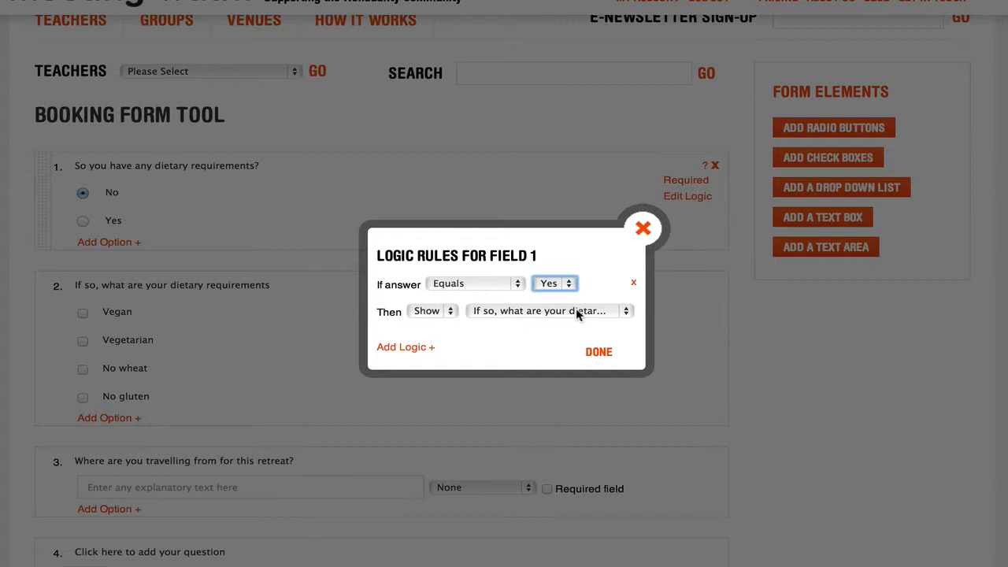
{"action": "left_click", "coordinate": [597, 353]}
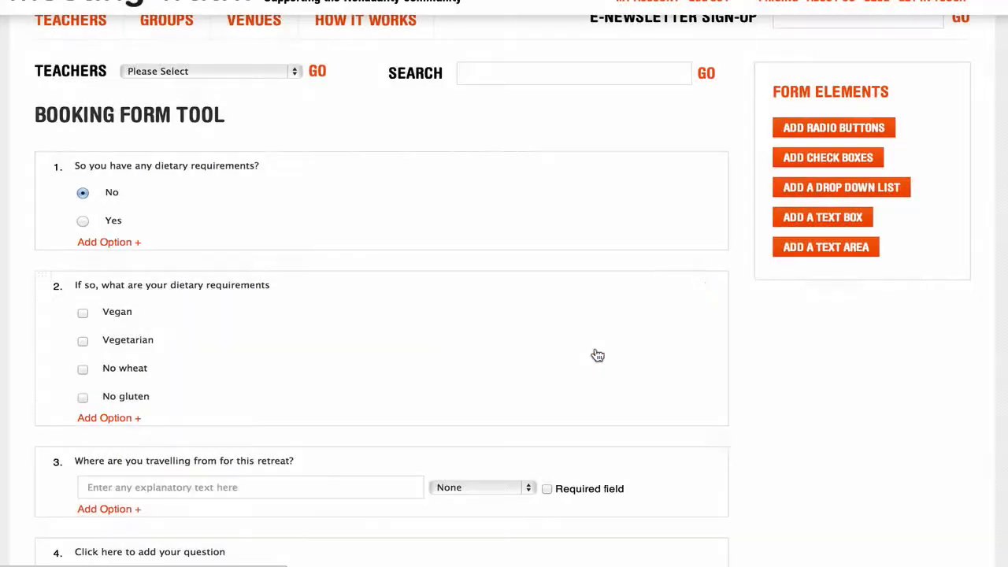
{"action": "scroll", "coordinate": [597, 354], "scroll_direction": "down", "scroll_amount": 10}
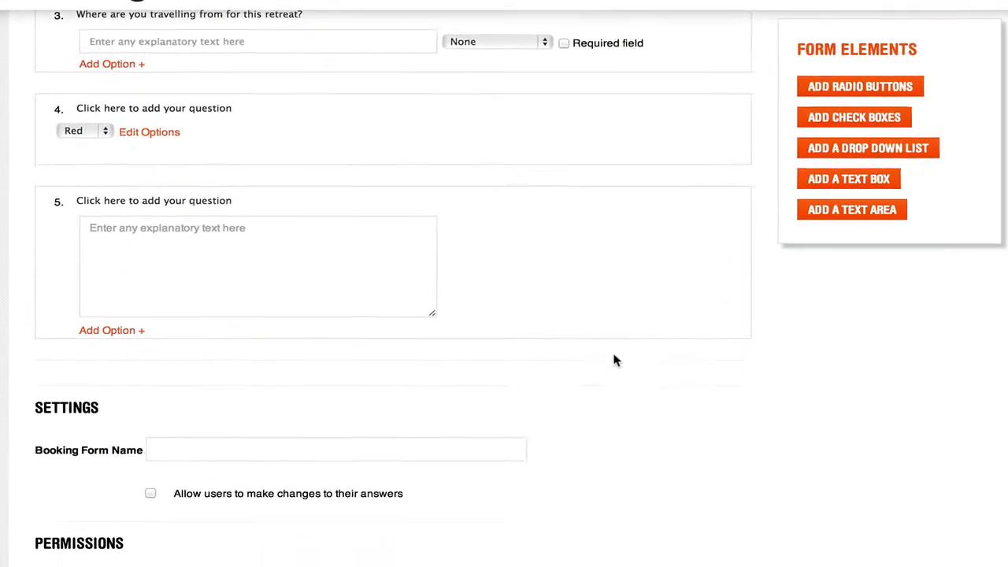
Name the booking form "Summer Retreat" in its settings
{"action": "left_click", "coordinate": [362, 124]}
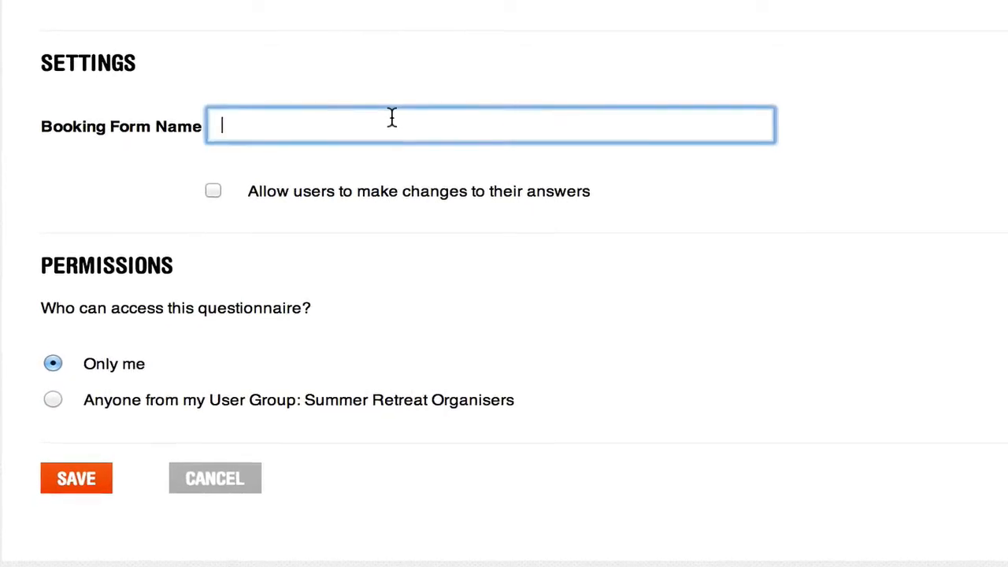
{"action": "type", "text": "Summer Retare"}
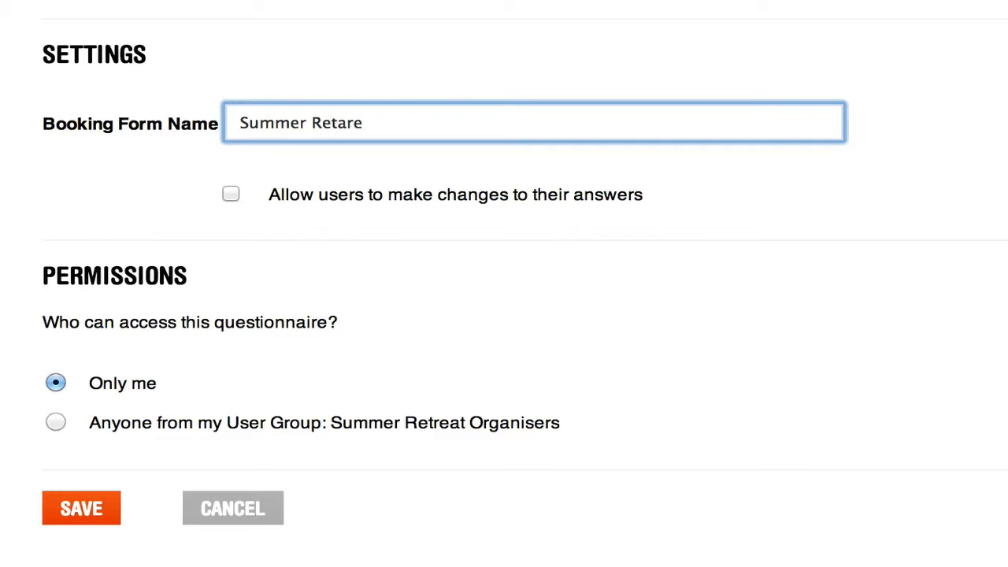
{"action": "key", "text": "BackSpace"}
{"action": "key", "text": "BackSpace"}
{"action": "key", "text": "BackSpace"}
{"action": "type", "text": "reat"}
Give access to anyone from the Summer Retreat Organisers user group and save the booking form
{"action": "scroll", "coordinate": [496, 209], "scroll_direction": "down", "scroll_amount": 5}
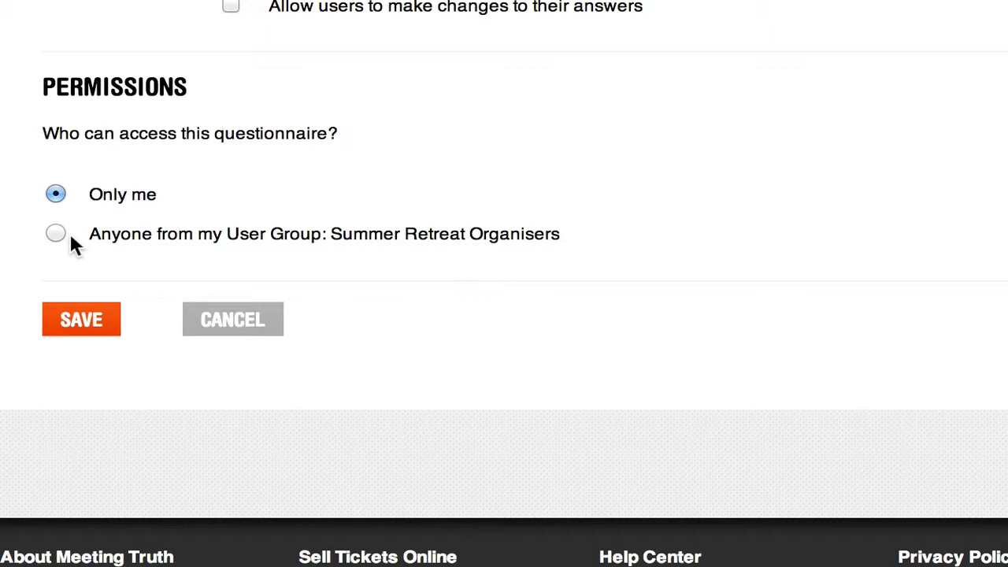
{"action": "left_click", "coordinate": [57, 234]}
{"action": "left_click", "coordinate": [101, 325]}
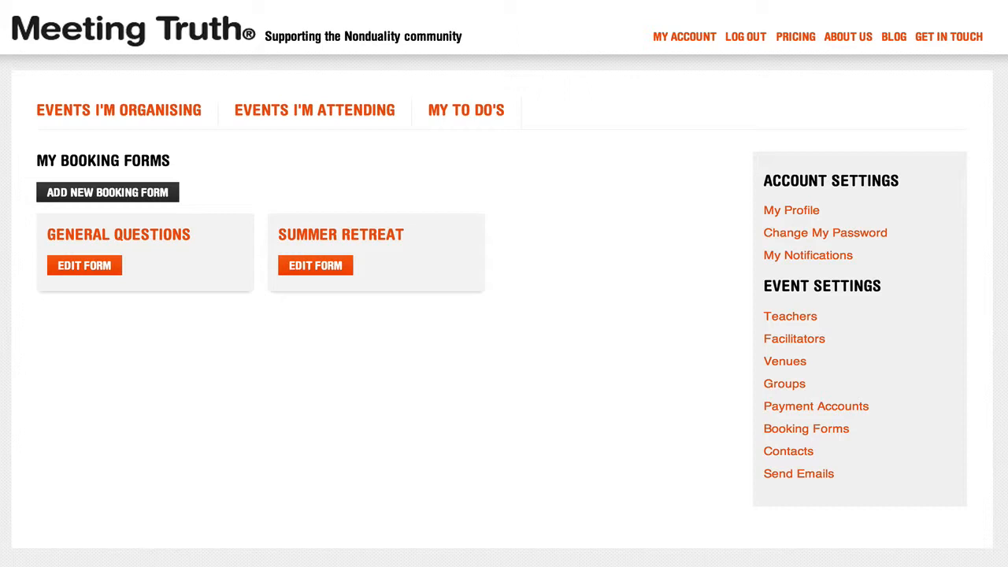
Start a new event among the events being organised and assign the Summer Retreat booking form to it
{"action": "left_click", "coordinate": [171, 108]}
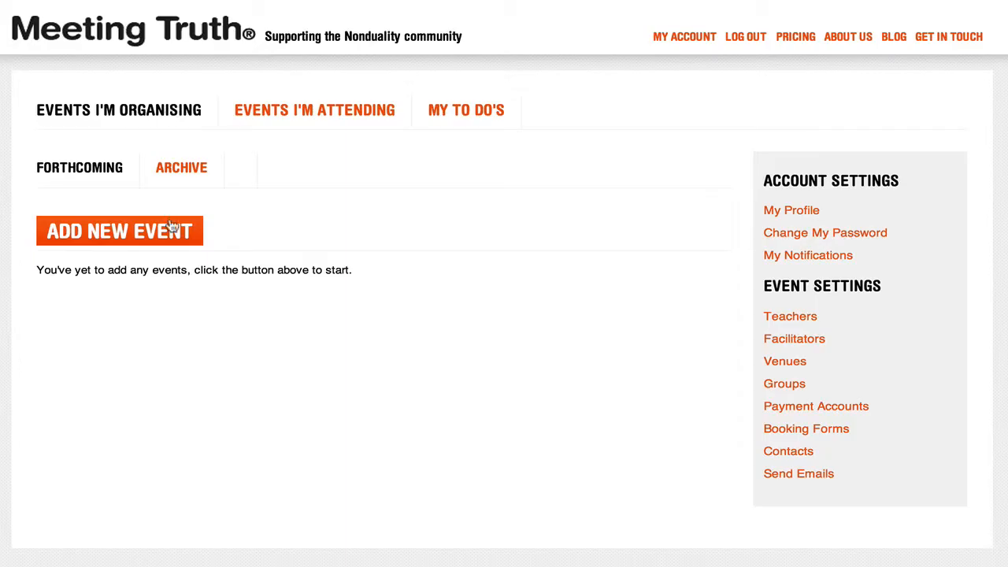
{"action": "left_click", "coordinate": [150, 235]}
{"action": "scroll", "coordinate": [116, 259], "scroll_direction": "down", "scroll_amount": 20}
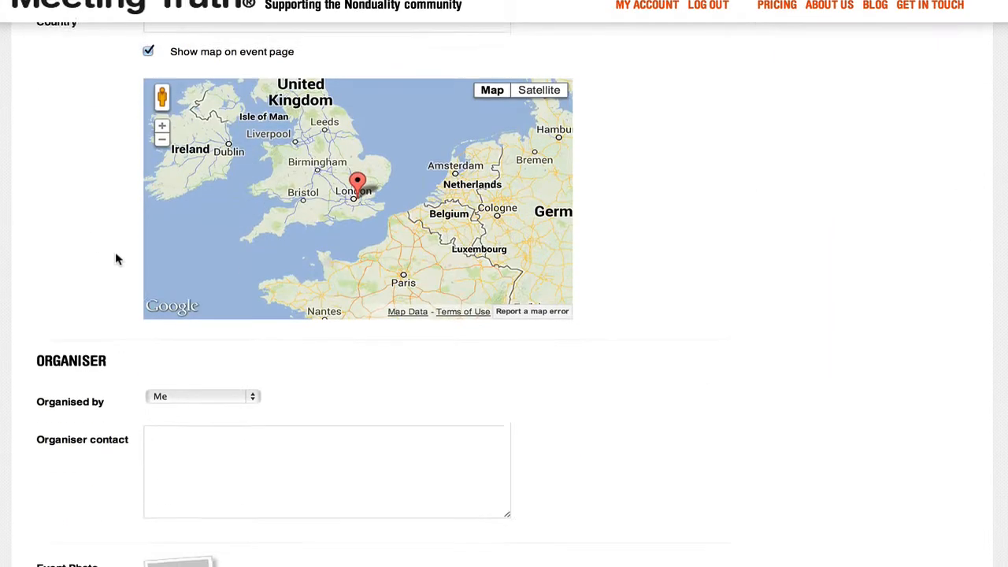
{"action": "scroll", "coordinate": [115, 258], "scroll_direction": "down", "scroll_amount": 10}
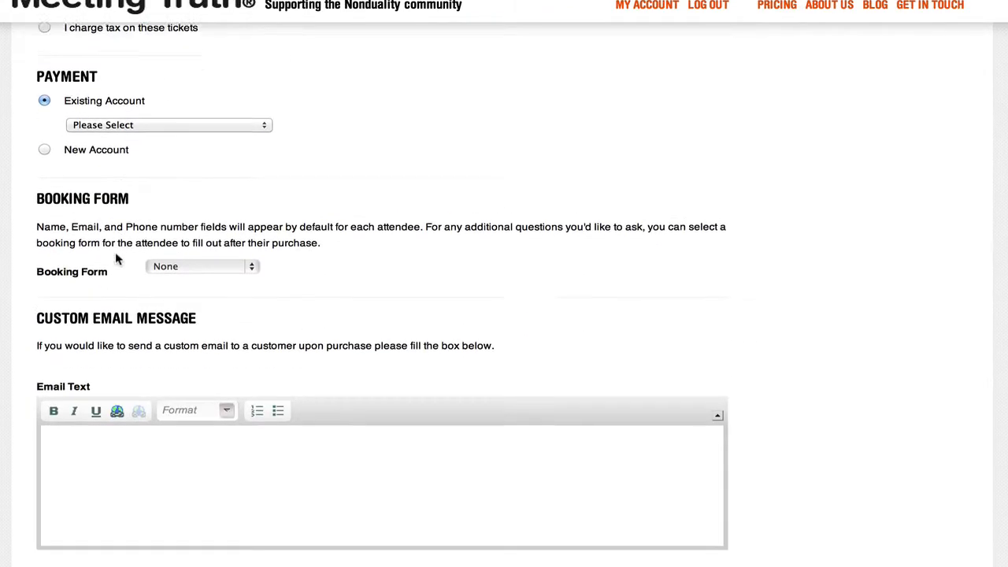
{"action": "left_click", "coordinate": [240, 243]}
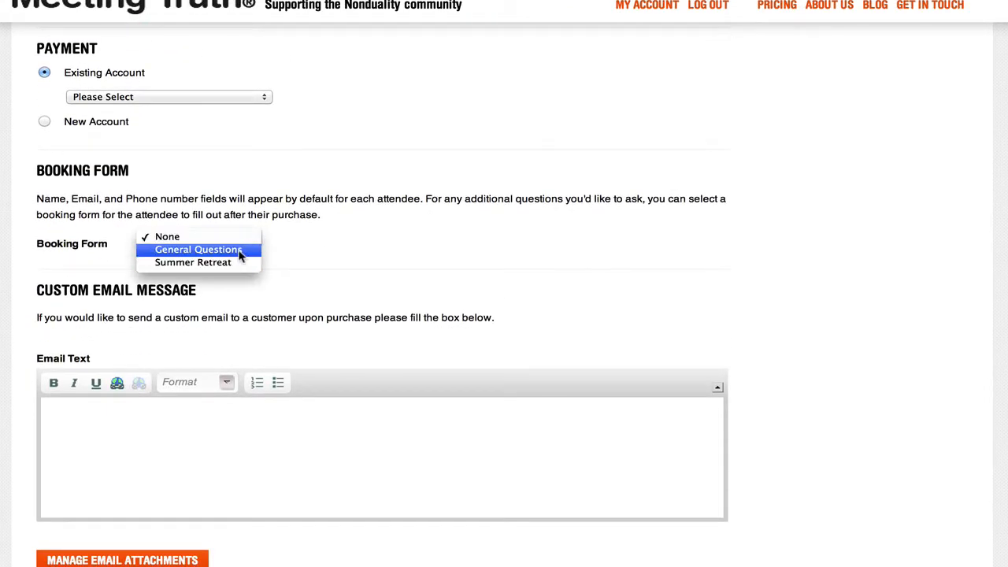
{"action": "left_click", "coordinate": [235, 263]}
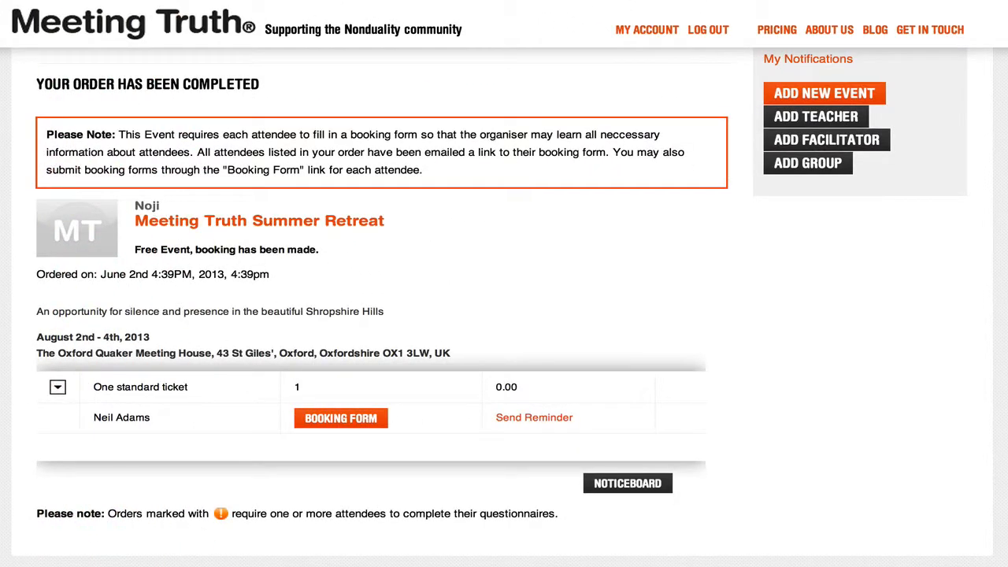
Open the attendee's booking form from the completed order and test the dietary question with Yes and No, ticking Vegan as the requirement
{"action": "left_click", "coordinate": [367, 423]}
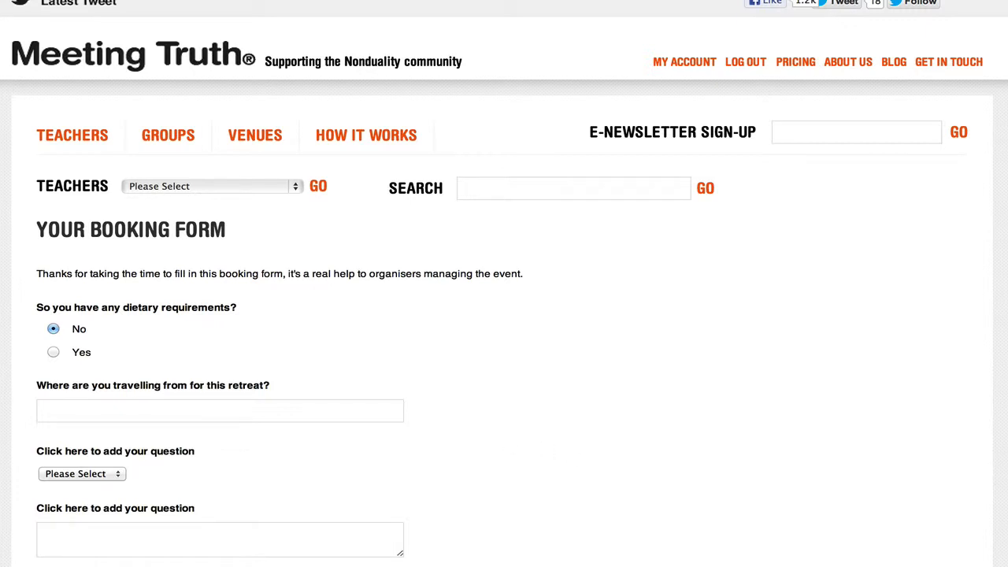
{"action": "scroll", "coordinate": [504, 315], "scroll_direction": "down", "scroll_amount": 3}
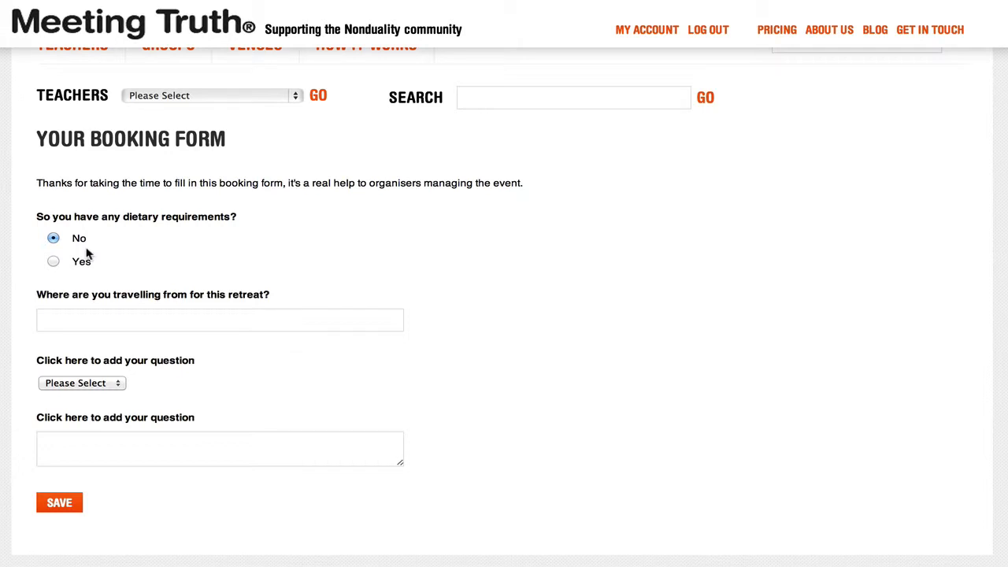
{"action": "left_click", "coordinate": [54, 262]}
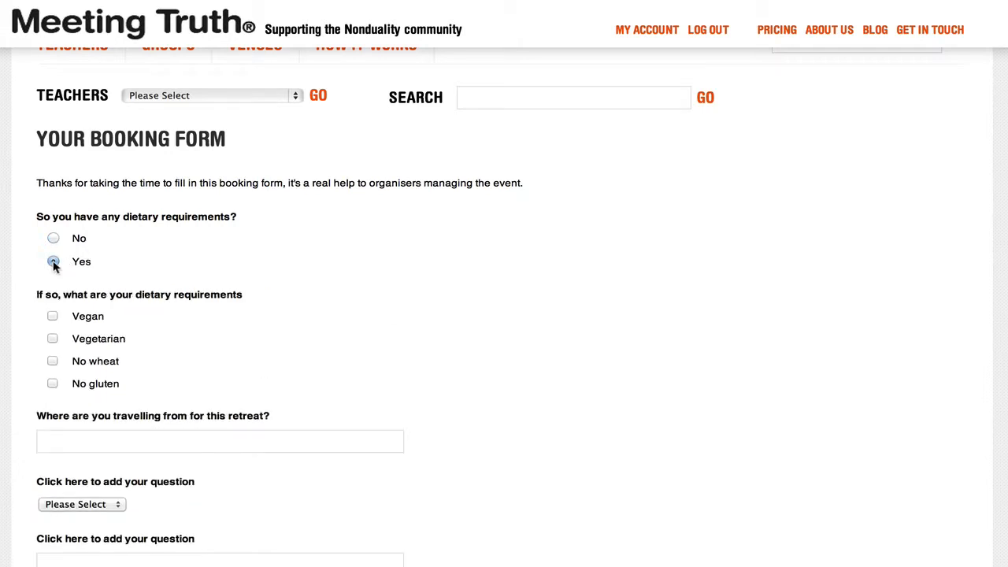
{"action": "left_click", "coordinate": [53, 316]}
{"action": "left_click", "coordinate": [53, 238]}
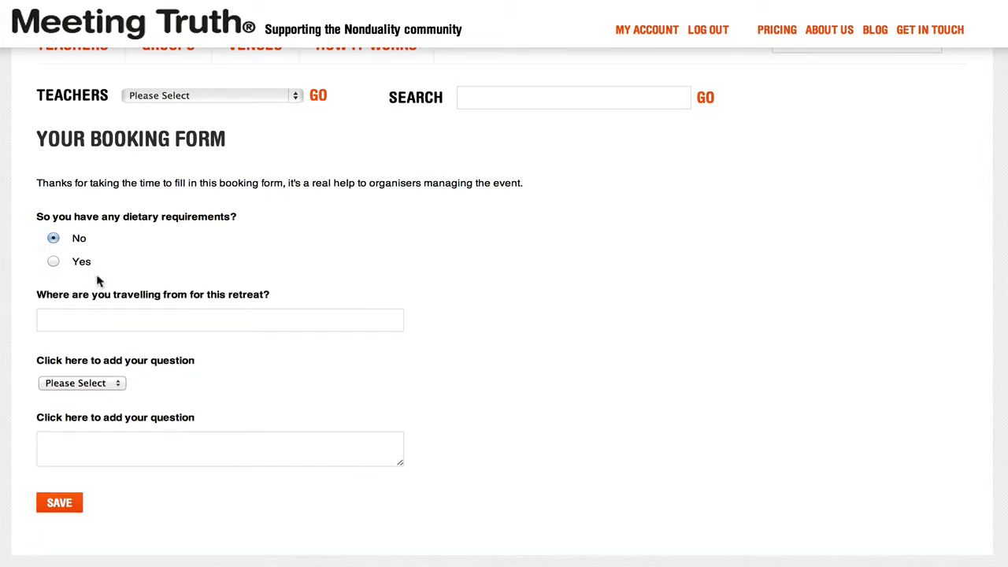
Choose Green in the drop-down question and enter "Shropshire, UK" as the place the attendee is travelling from
{"action": "left_click", "coordinate": [91, 381]}
{"action": "left_click", "coordinate": [94, 407]}
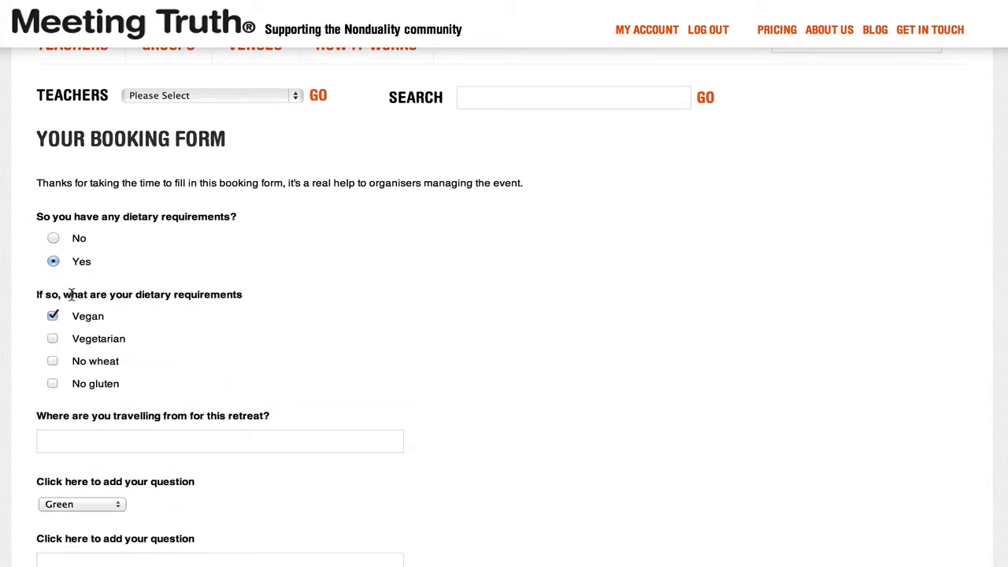
{"action": "left_click", "coordinate": [159, 441]}
{"action": "type", "text": "Shropshire, UK"}
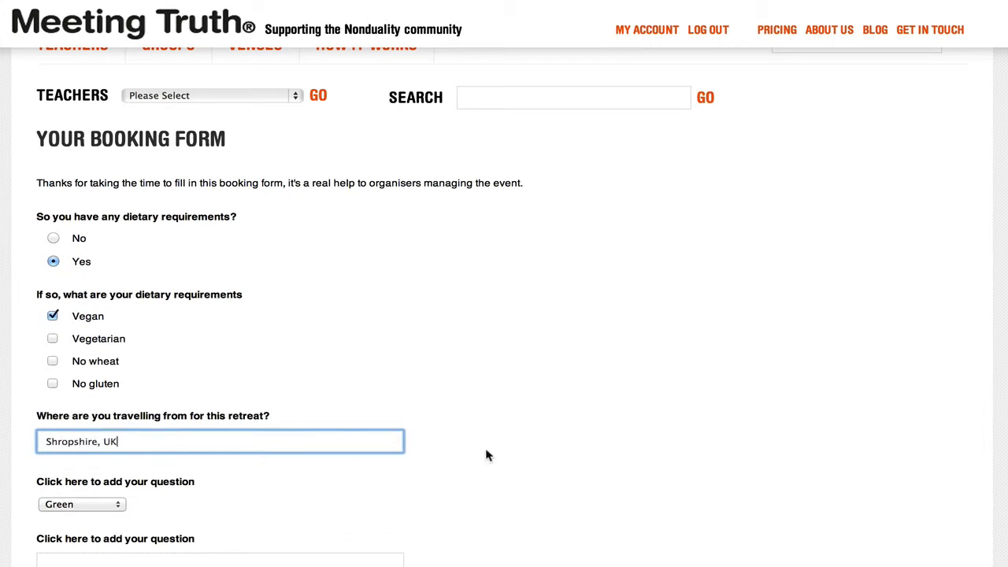
Answer the text-area question with "Another answer here" and save the completed booking form
{"action": "scroll", "coordinate": [485, 455], "scroll_direction": "down", "scroll_amount": 5}
{"action": "left_click", "coordinate": [241, 297]}
{"action": "type", "text": "Another answer here"}
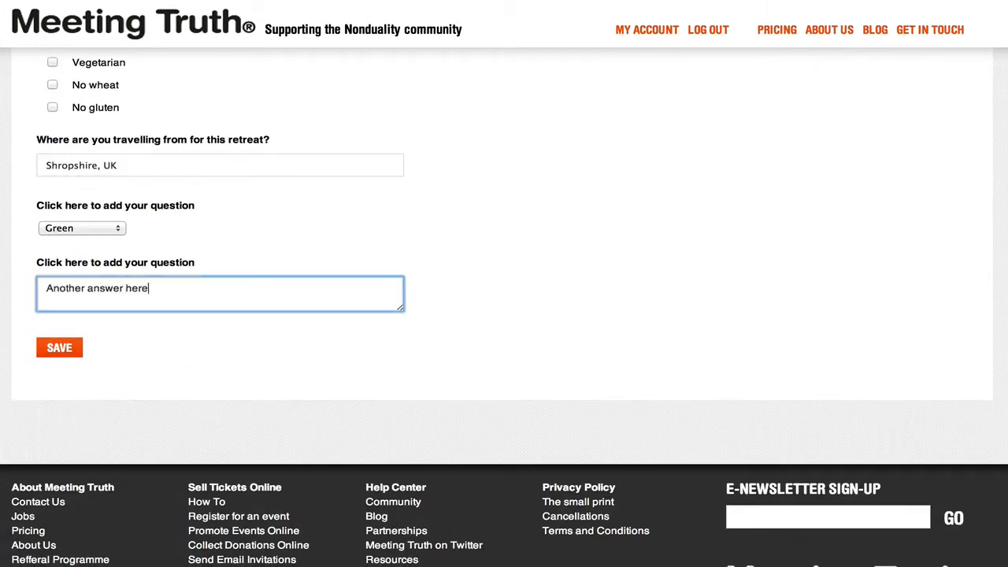
{"action": "left_click", "coordinate": [57, 348]}
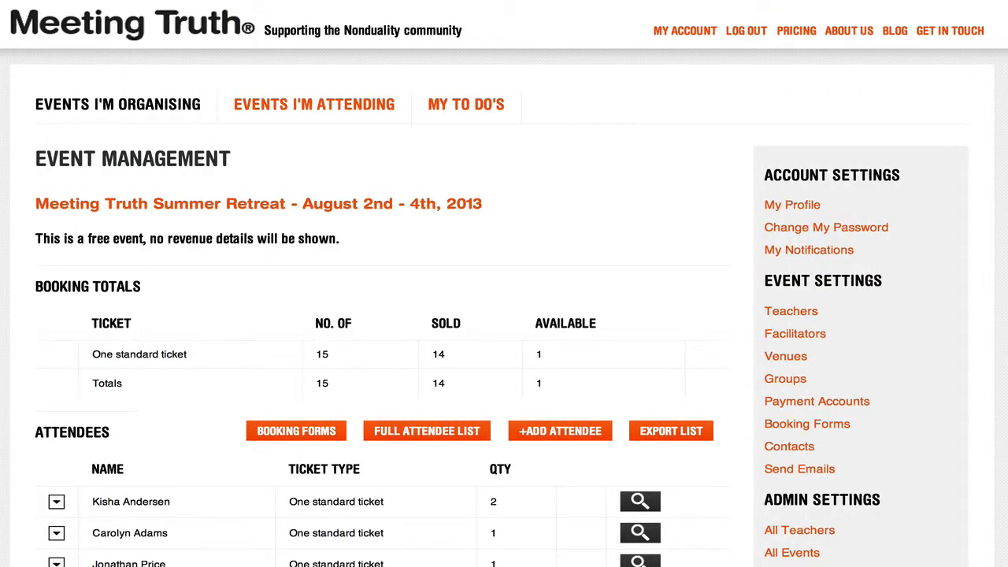
Open the booking form responses from the event management page and review the answer totals for each question
{"action": "scroll", "coordinate": [331, 241], "scroll_direction": "down", "scroll_amount": 3}
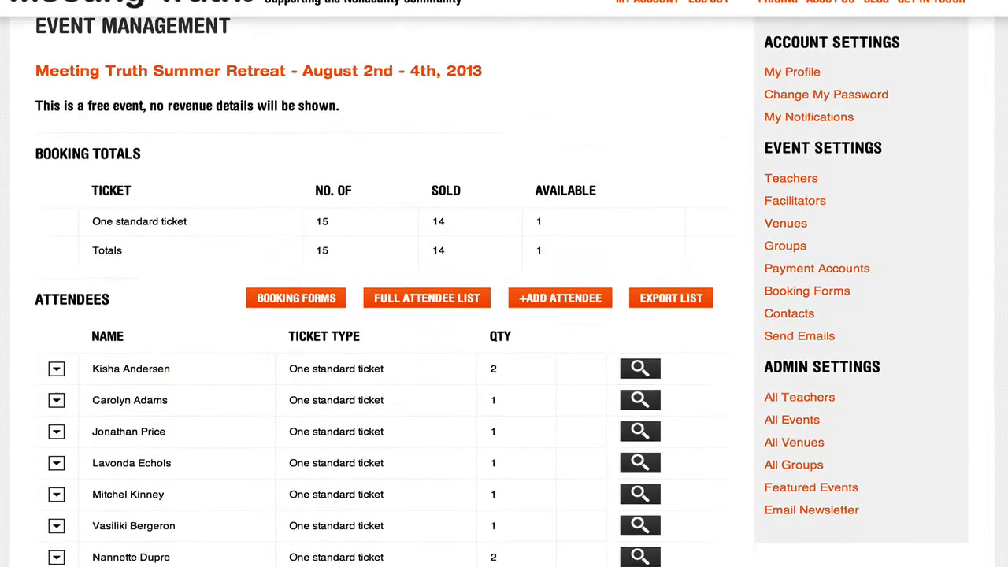
{"action": "left_click", "coordinate": [322, 241]}
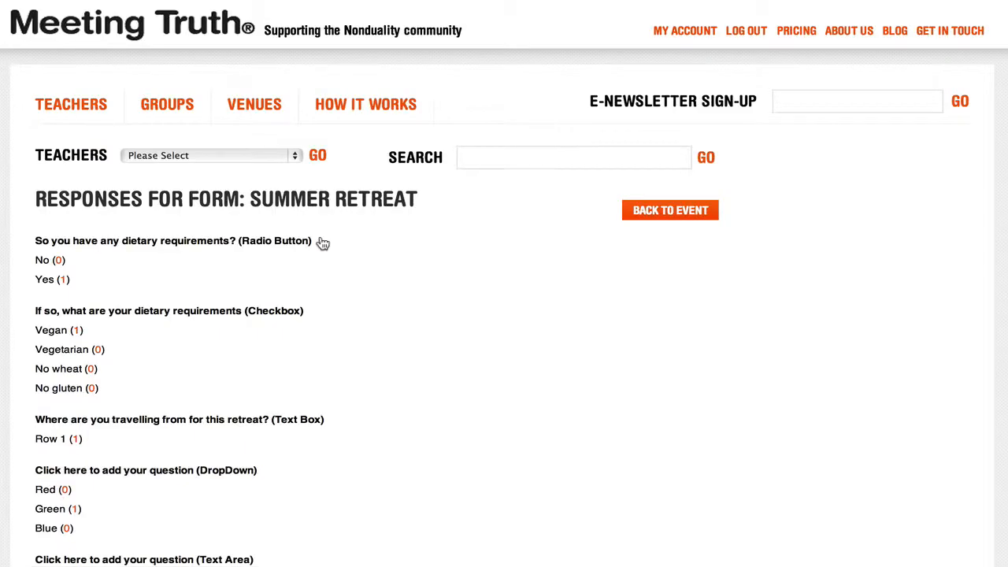
{"action": "scroll", "coordinate": [322, 243], "scroll_direction": "down", "scroll_amount": 3}
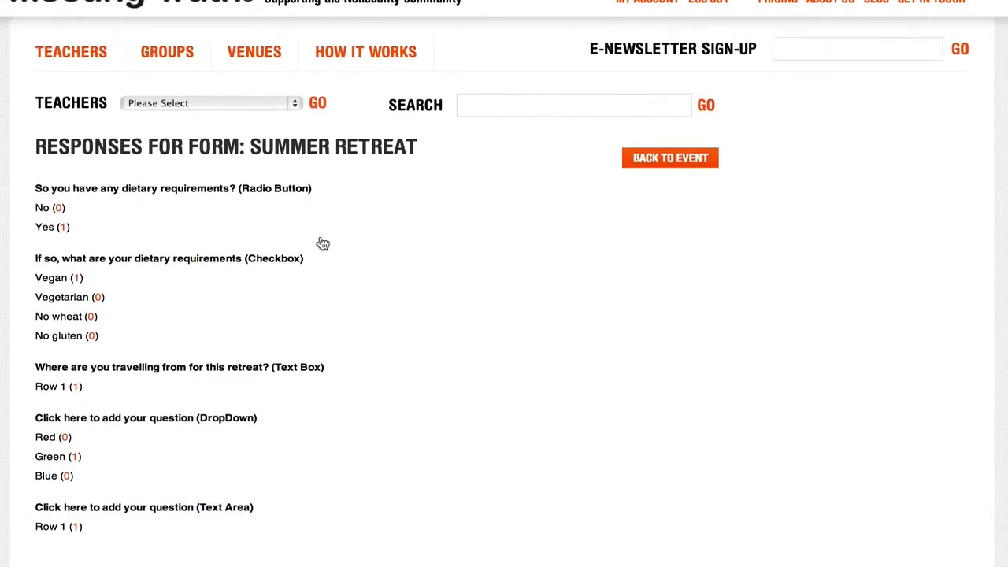
{"action": "scroll", "coordinate": [323, 243], "scroll_direction": "up", "scroll_amount": 1}
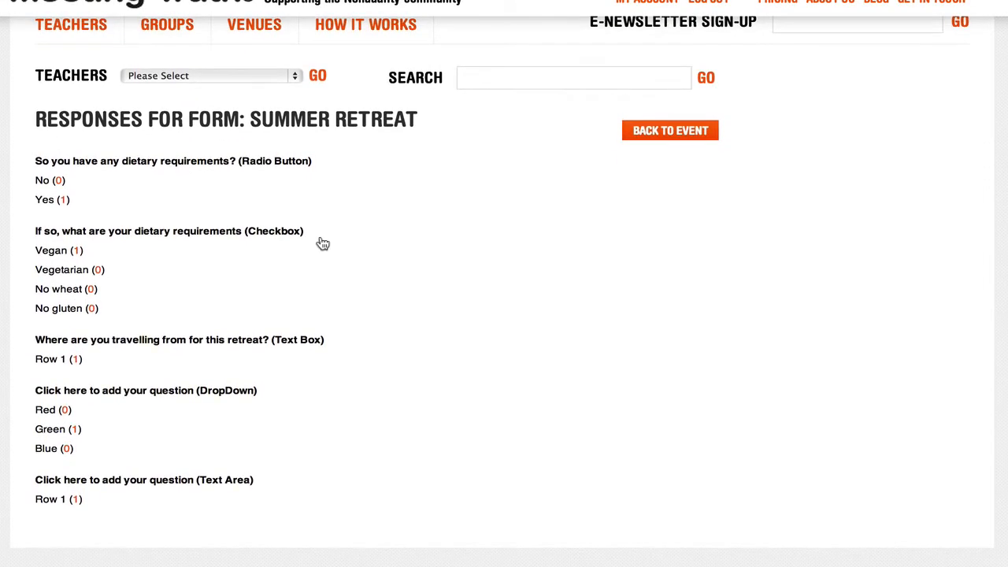
View who answered Vegan, inspect that attendee's full set of answers, and close them
{"action": "left_click", "coordinate": [76, 251]}
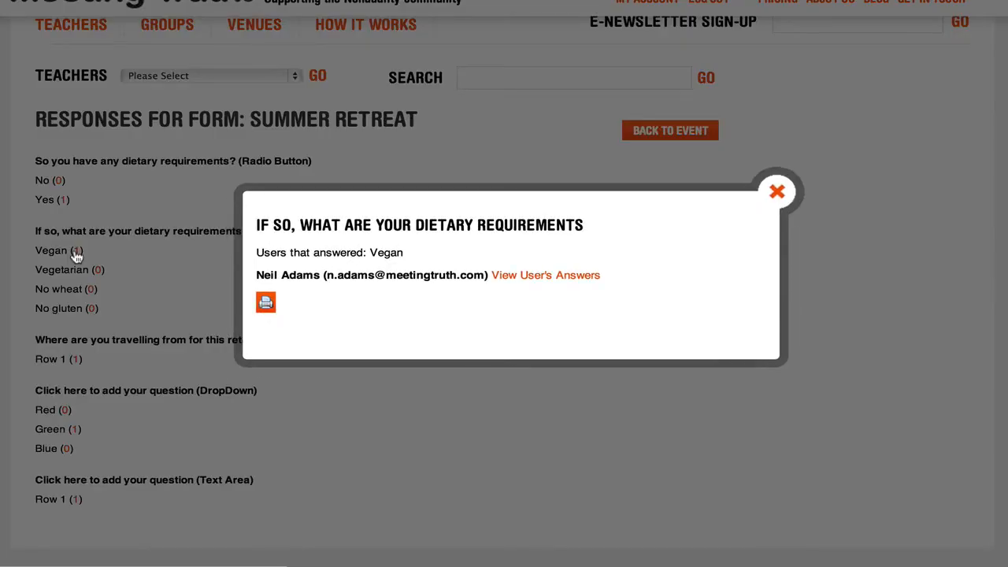
{"action": "left_click", "coordinate": [551, 275]}
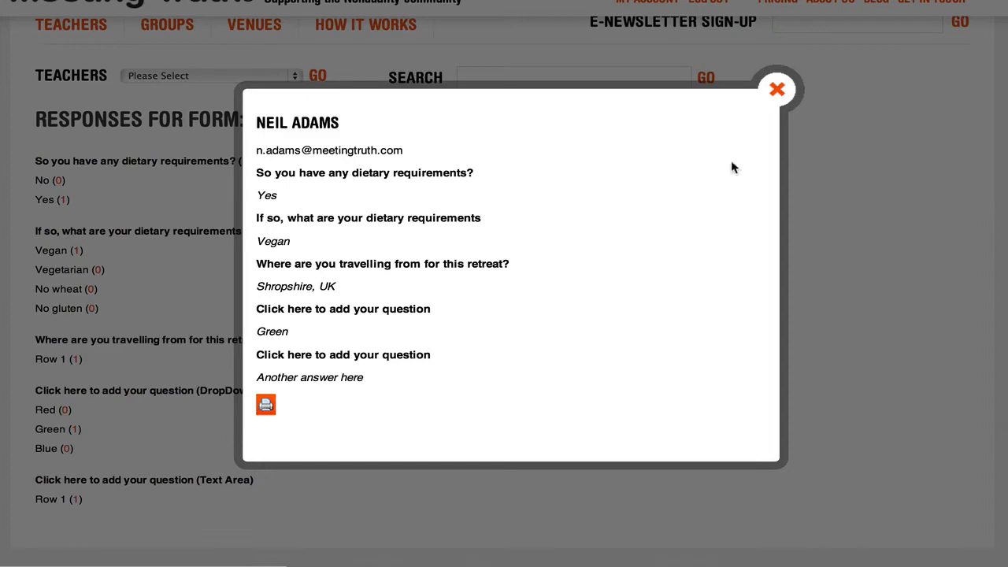
{"action": "left_click", "coordinate": [777, 89]}
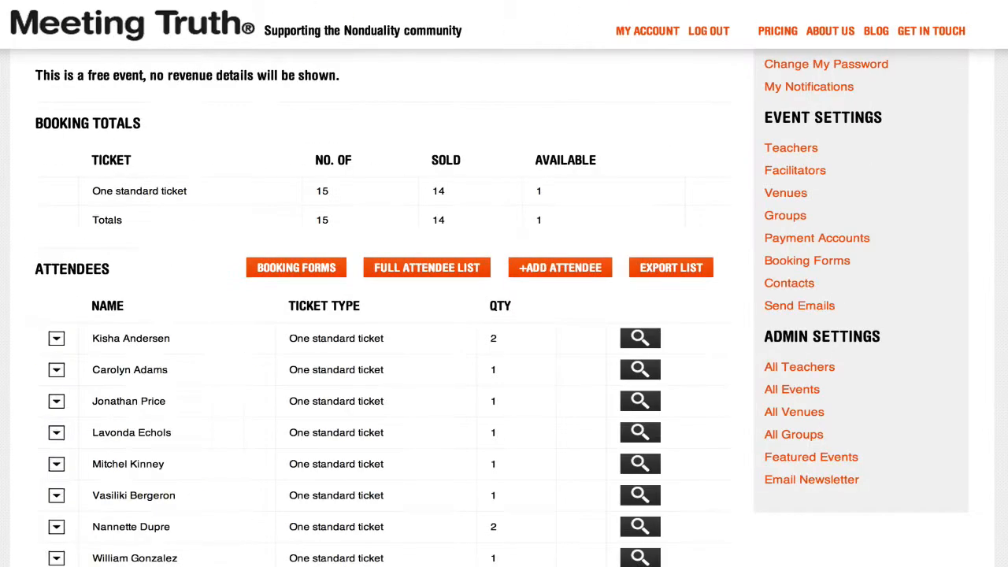
Expand the last booking in the event's attendee list and view that attendee's completed booking form
{"action": "scroll", "coordinate": [503, 315], "scroll_direction": "down", "scroll_amount": 4}
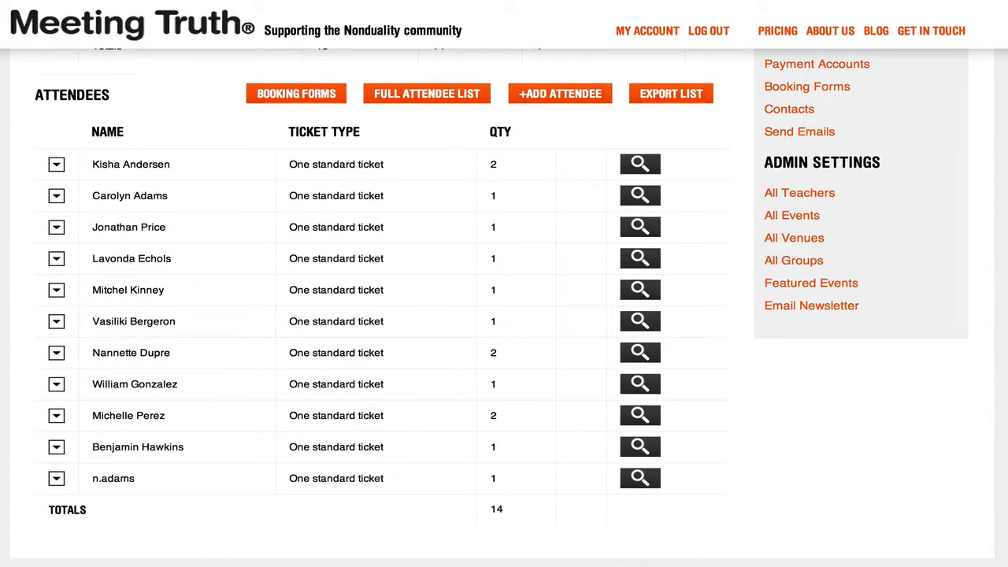
{"action": "left_click", "coordinate": [56, 479]}
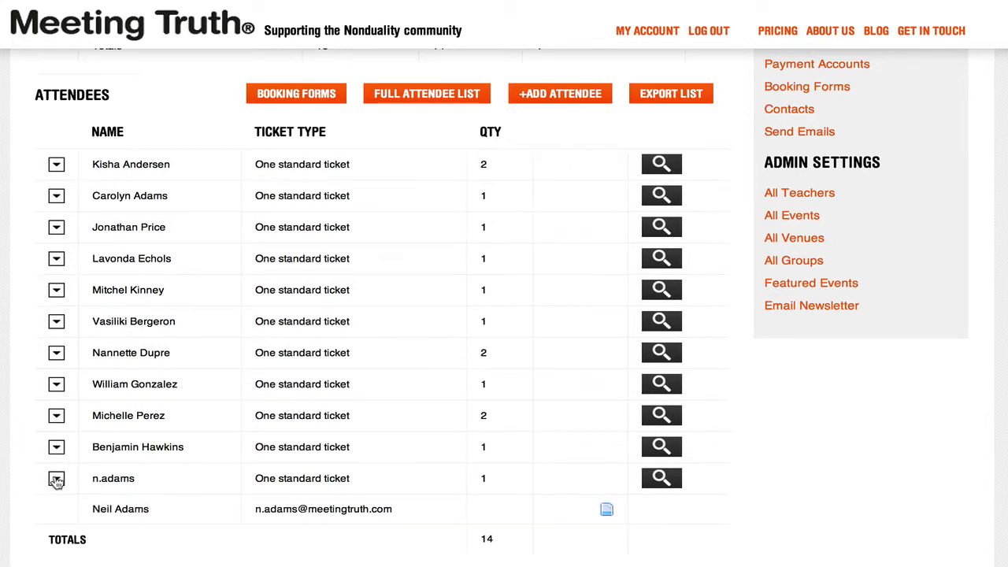
{"action": "left_click", "coordinate": [606, 511]}
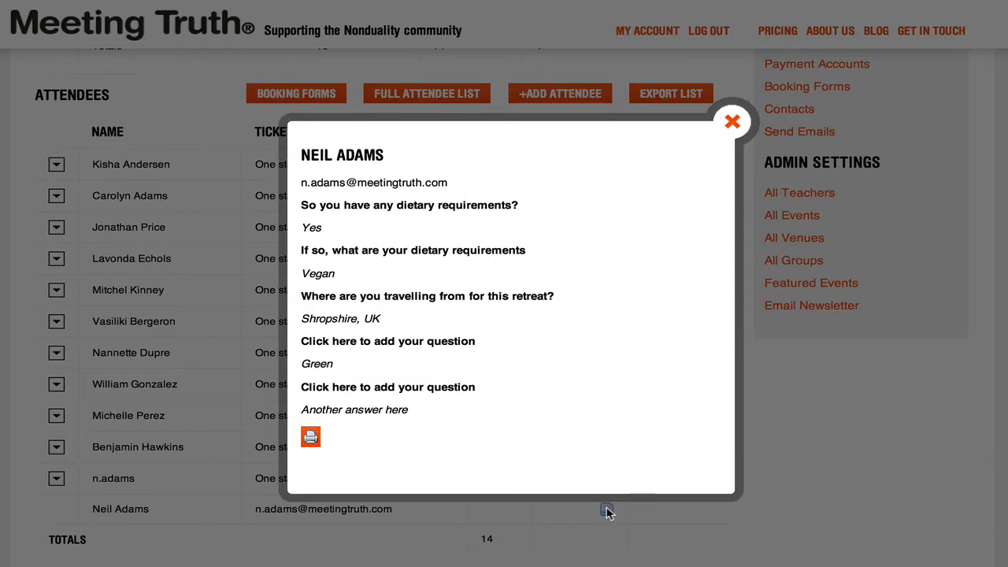